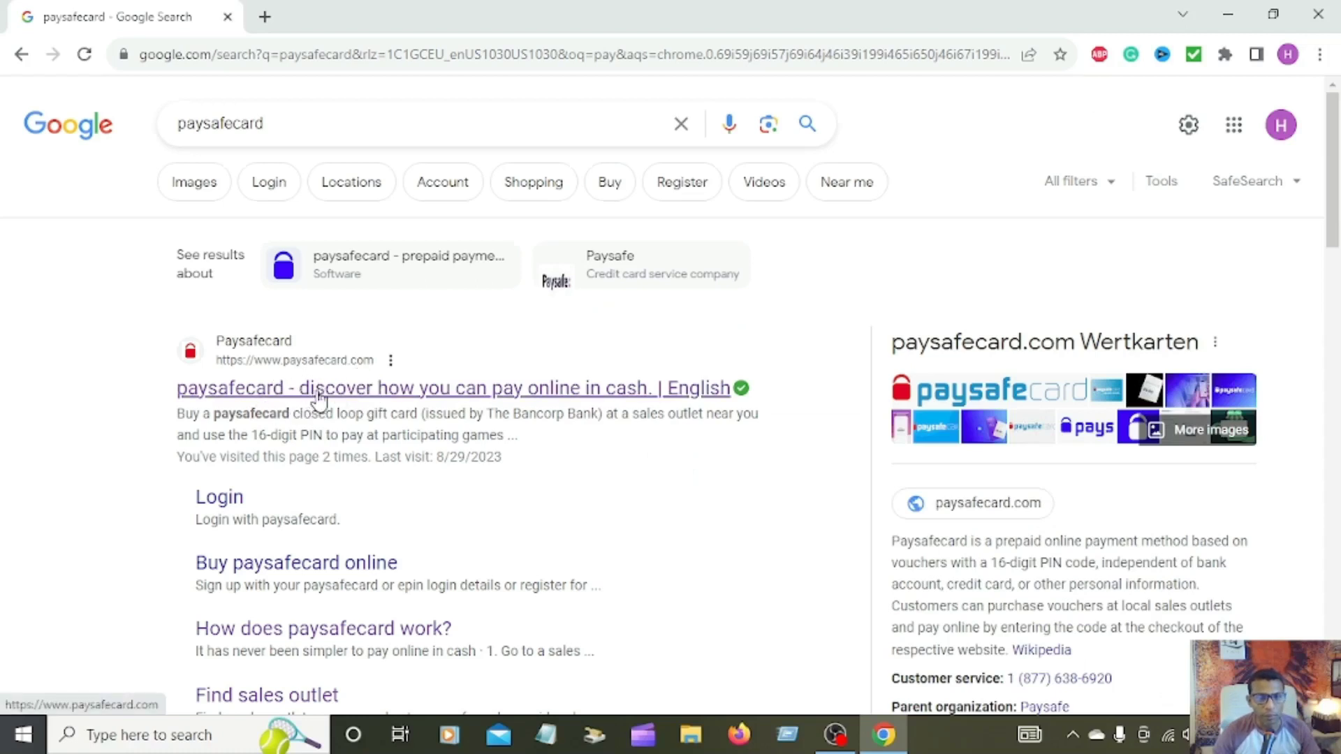
Step: Open the paysafecard website from the search results and go to its "How does paysafecard work?" page
{"action": "left_click", "coordinate": [318, 397]}
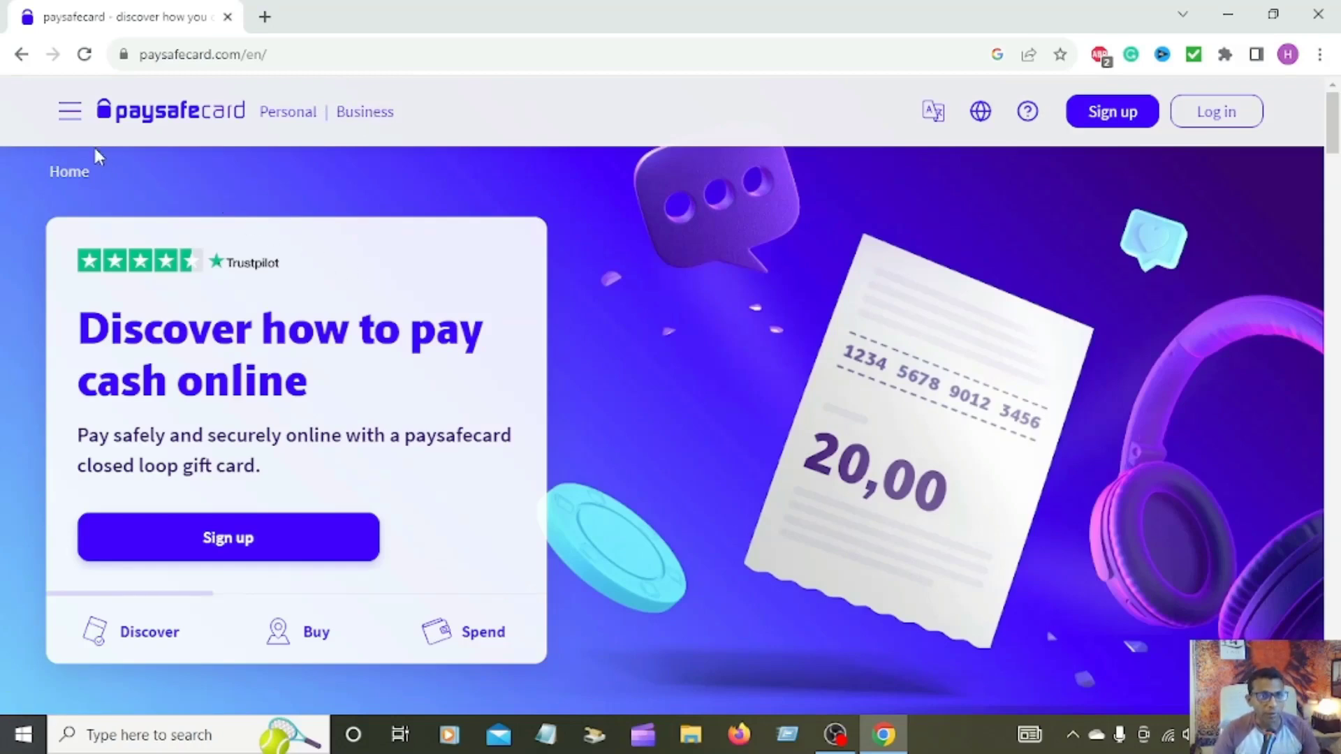
{"action": "left_click", "coordinate": [69, 120]}
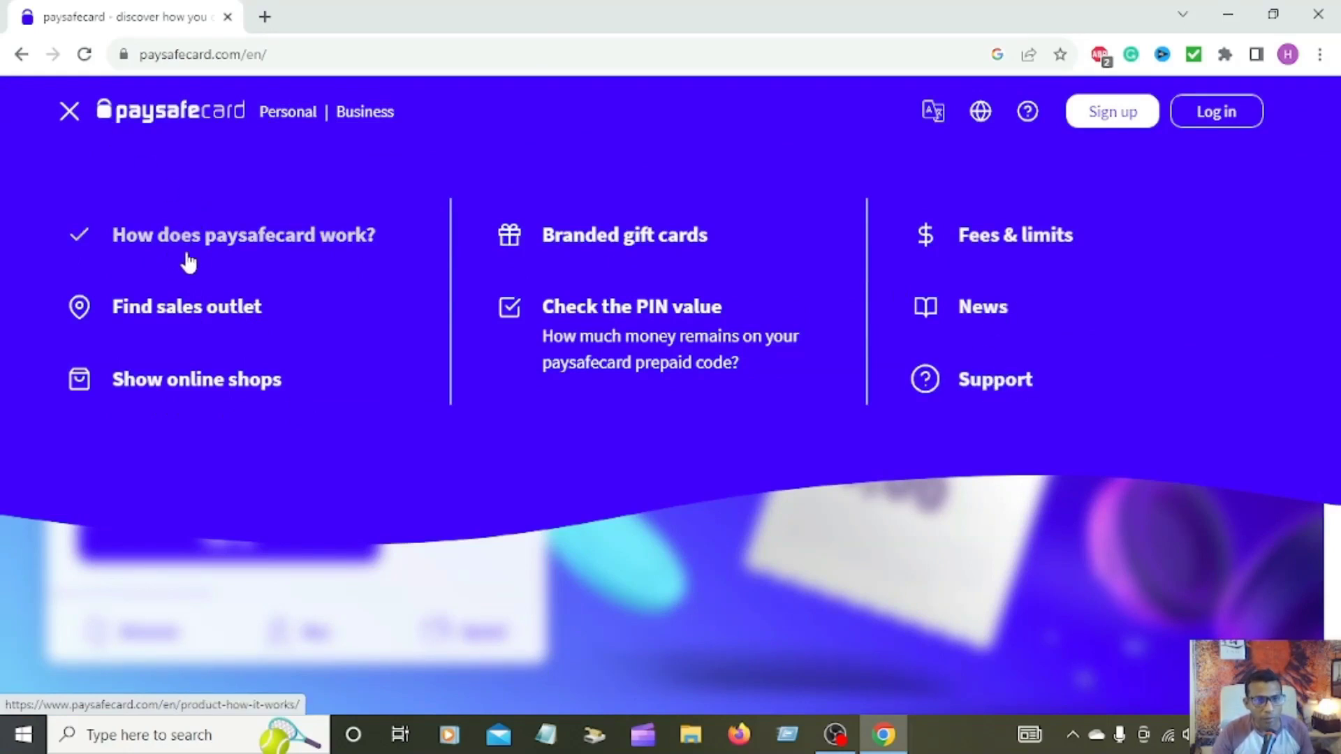
{"action": "left_click", "coordinate": [265, 244]}
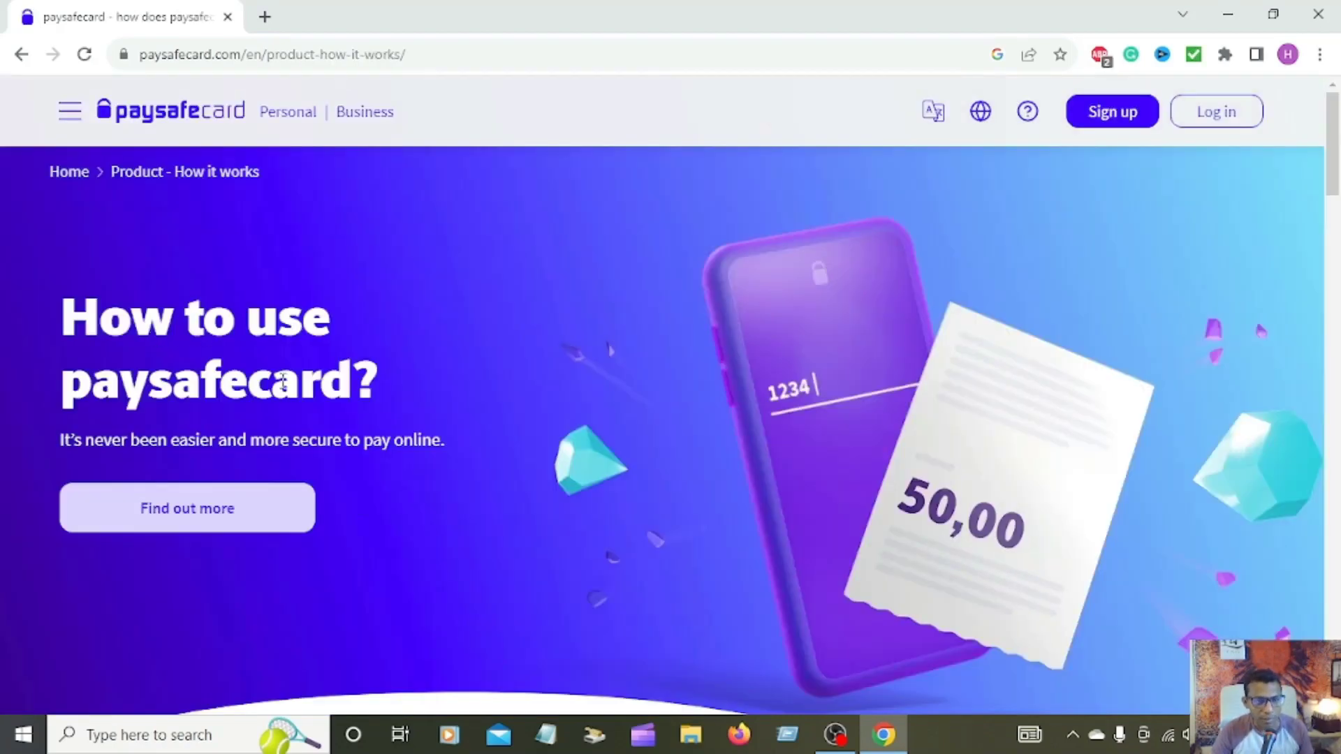
Step: Examine how to use paysafecard, comparing payment with and without registration and the use of several prepaid codes
{"action": "scroll", "coordinate": [283, 380], "scroll_direction": "down", "scroll_amount": 10}
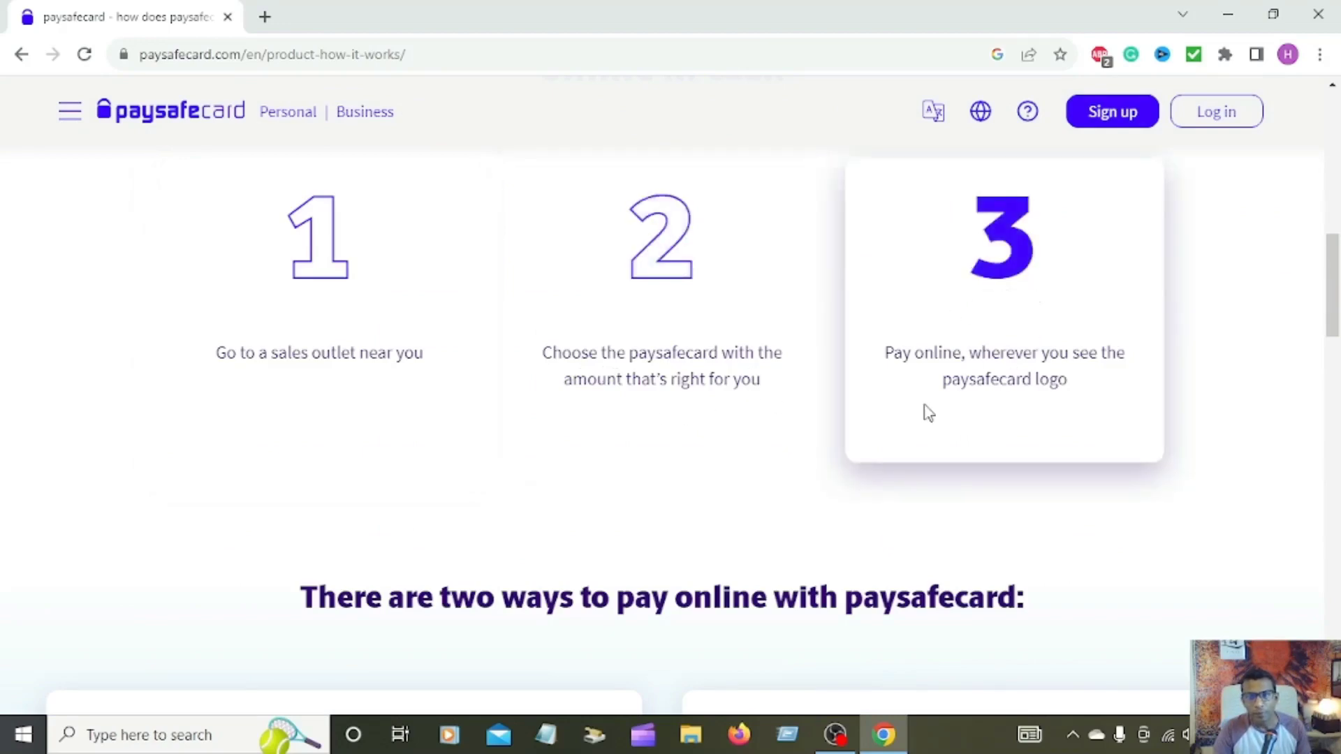
{"action": "scroll", "coordinate": [930, 432], "scroll_direction": "down", "scroll_amount": 5}
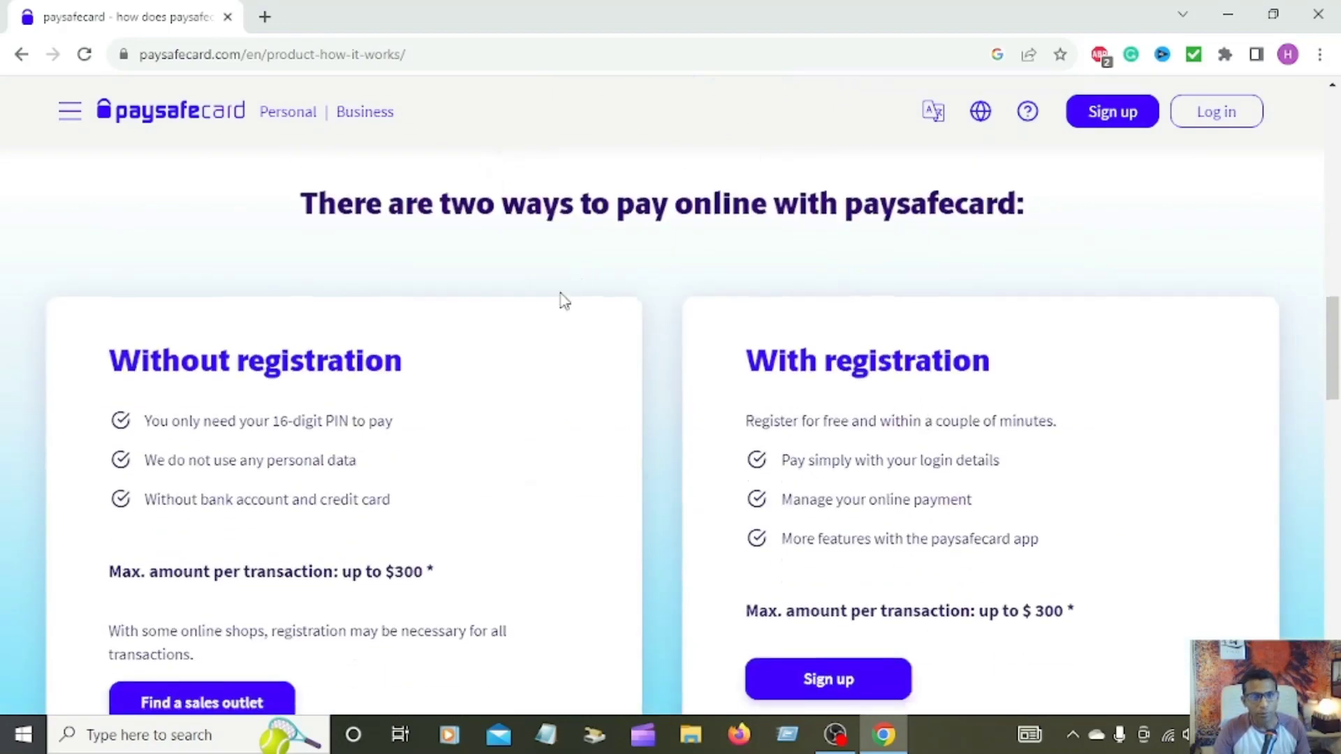
{"action": "scroll", "coordinate": [419, 307], "scroll_direction": "up", "scroll_amount": 1}
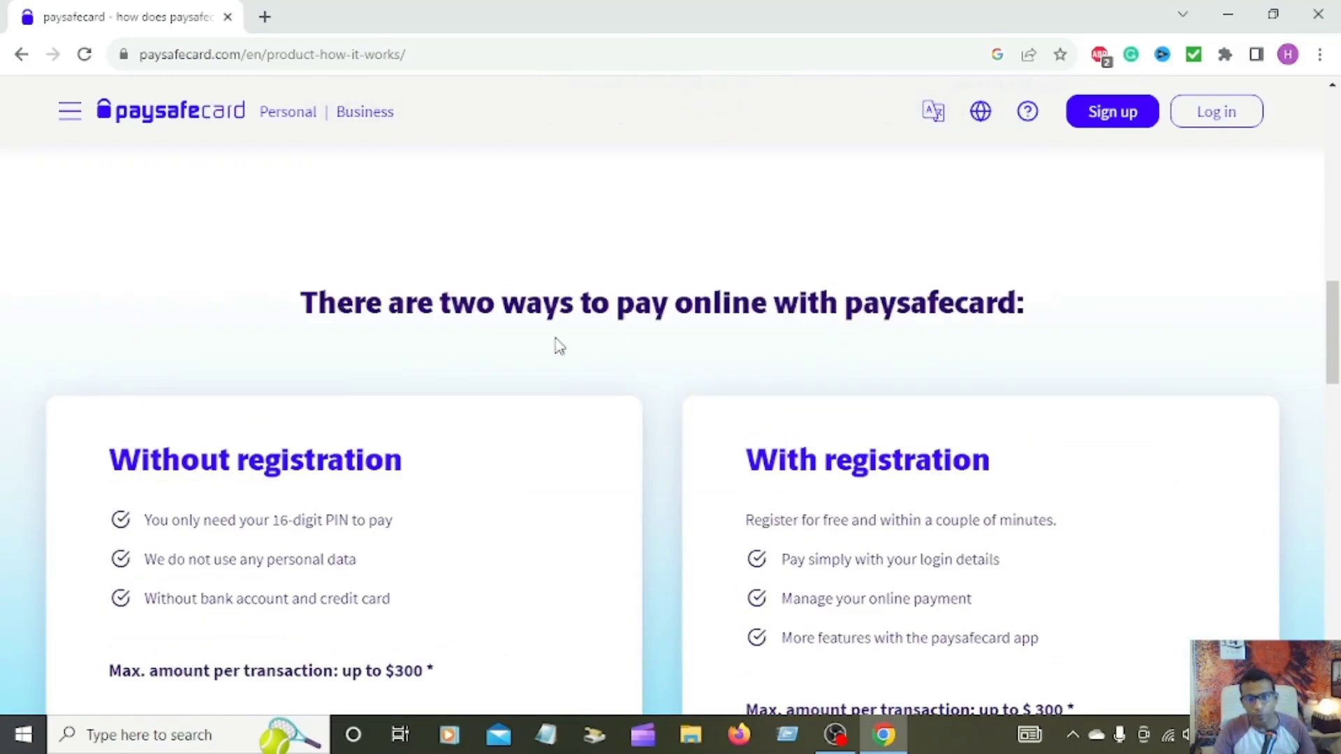
{"action": "scroll", "coordinate": [248, 248], "scroll_direction": "down", "scroll_amount": 2}
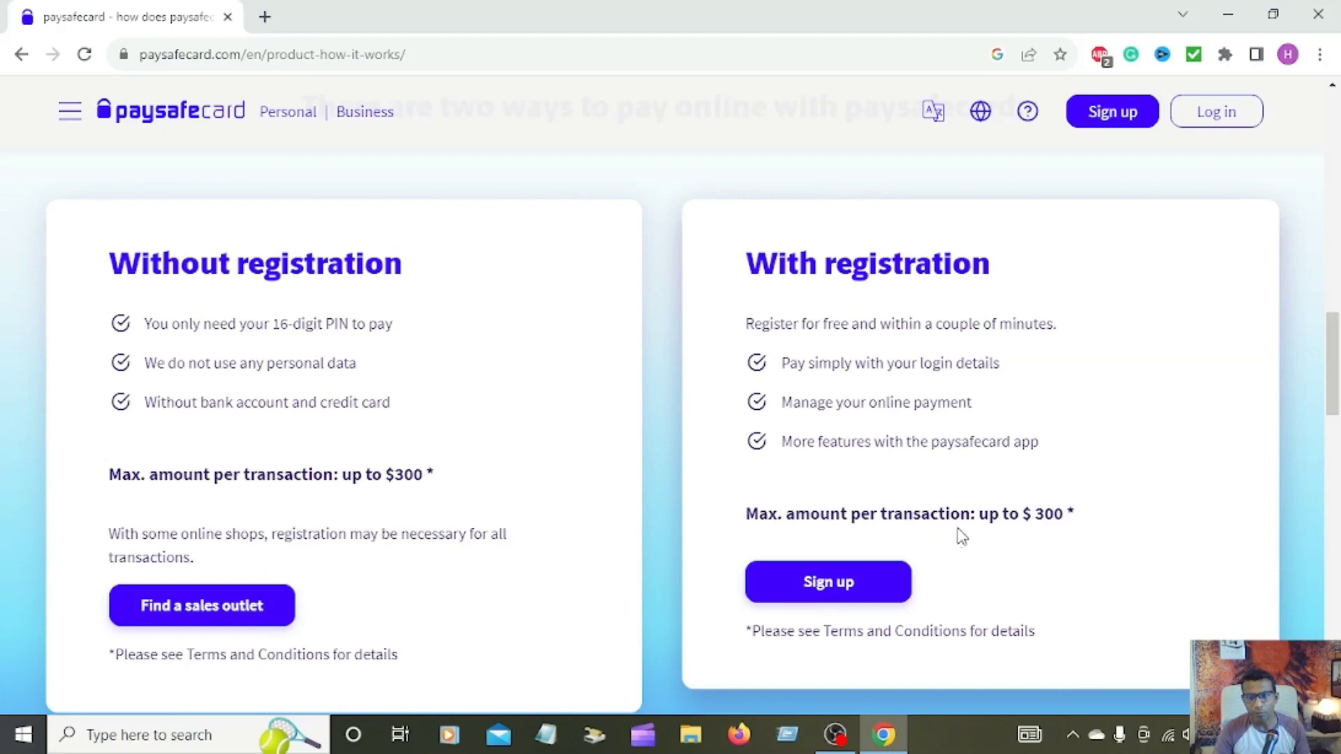
{"action": "scroll", "coordinate": [604, 453], "scroll_direction": "down", "scroll_amount": 15}
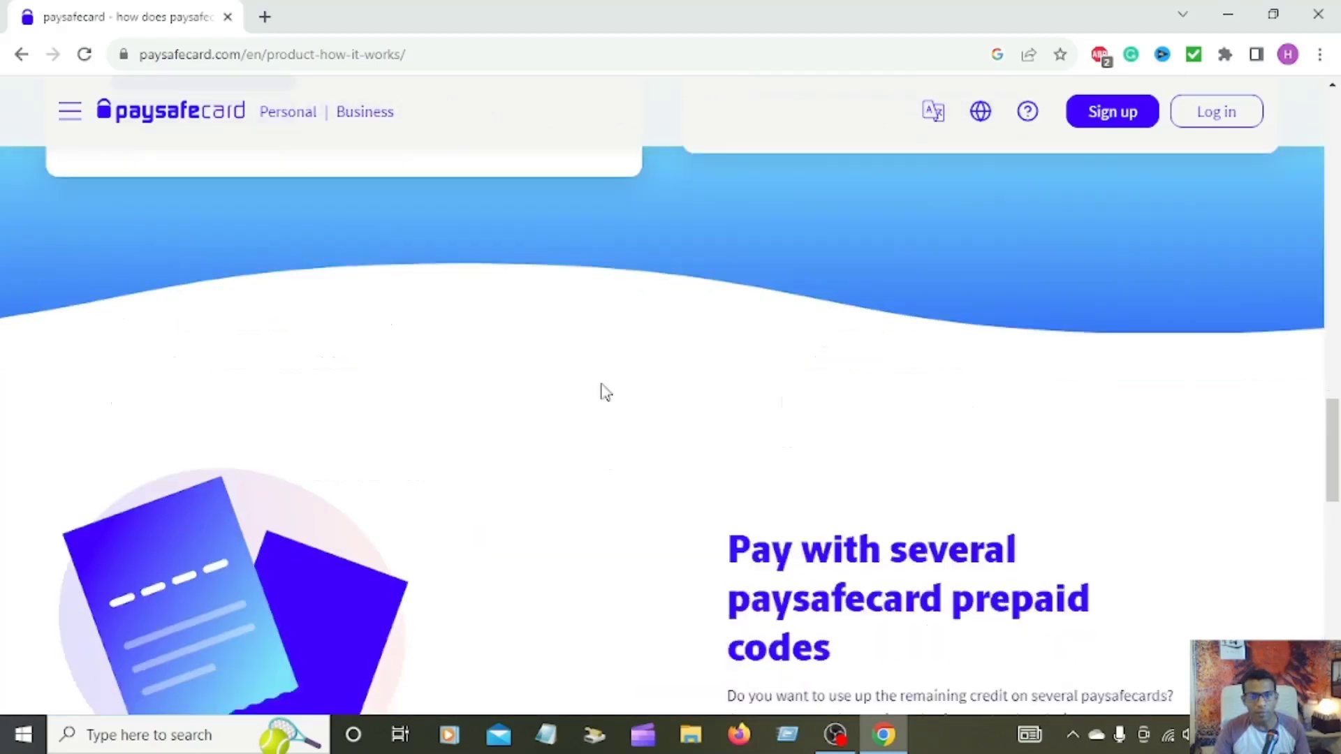
{"action": "scroll", "coordinate": [568, 445], "scroll_direction": "up", "scroll_amount": 6}
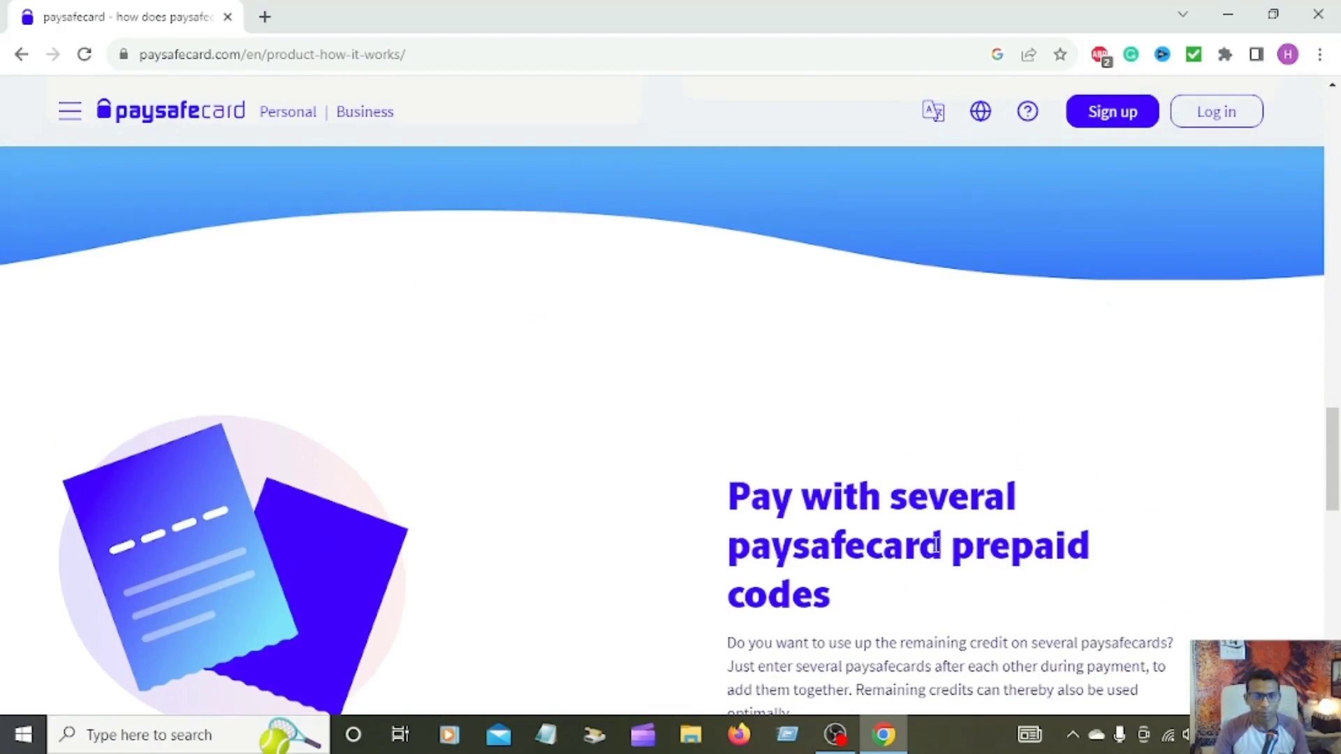
{"action": "scroll", "coordinate": [925, 534], "scroll_direction": "up", "scroll_amount": 6}
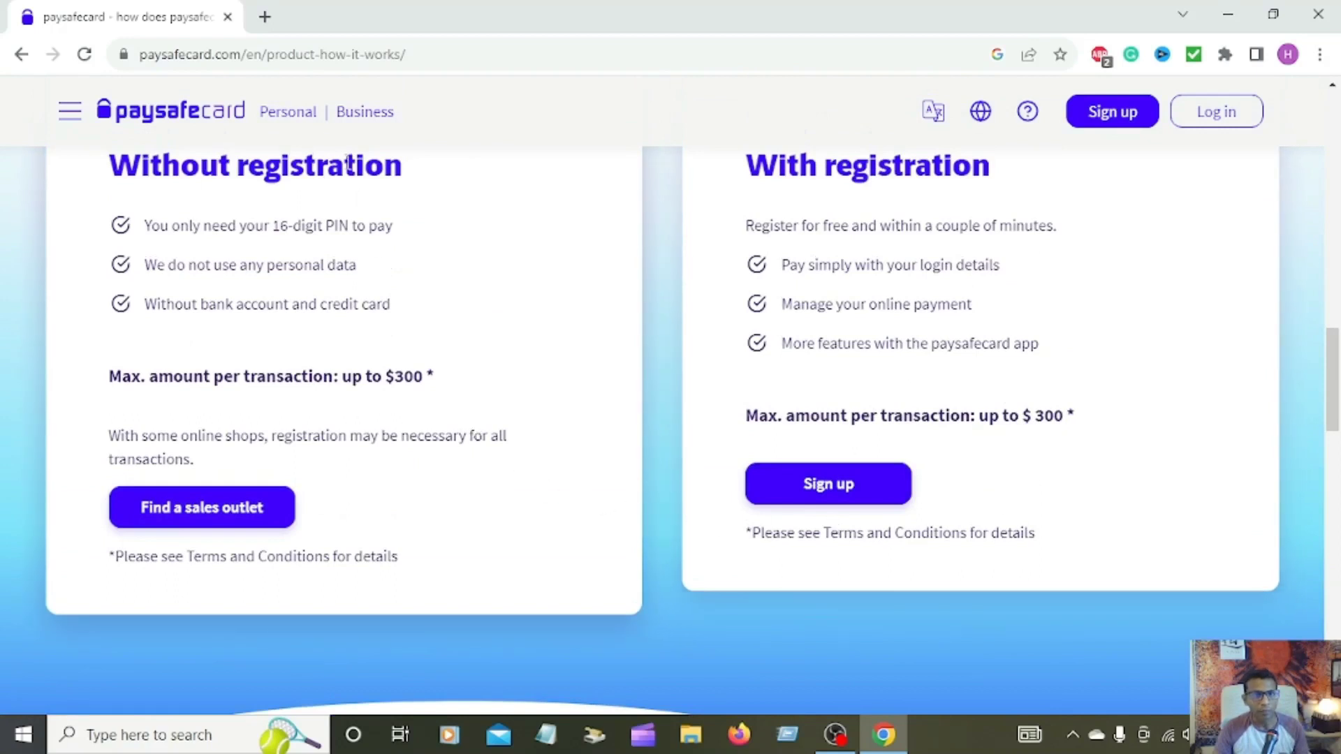
Step: Start the myPaysafe sign-up from the Personal home page, and continue with United States as country of residence
{"action": "left_click", "coordinate": [299, 118]}
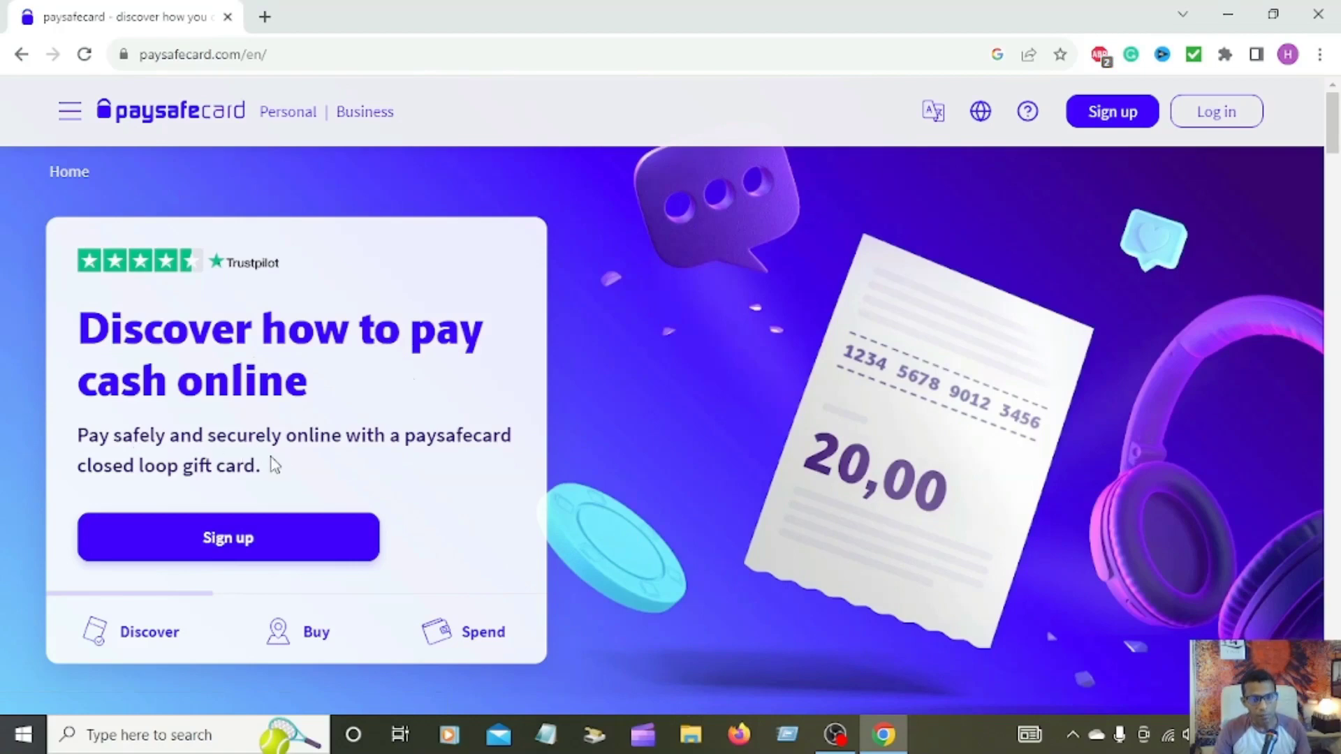
{"action": "left_click", "coordinate": [267, 548]}
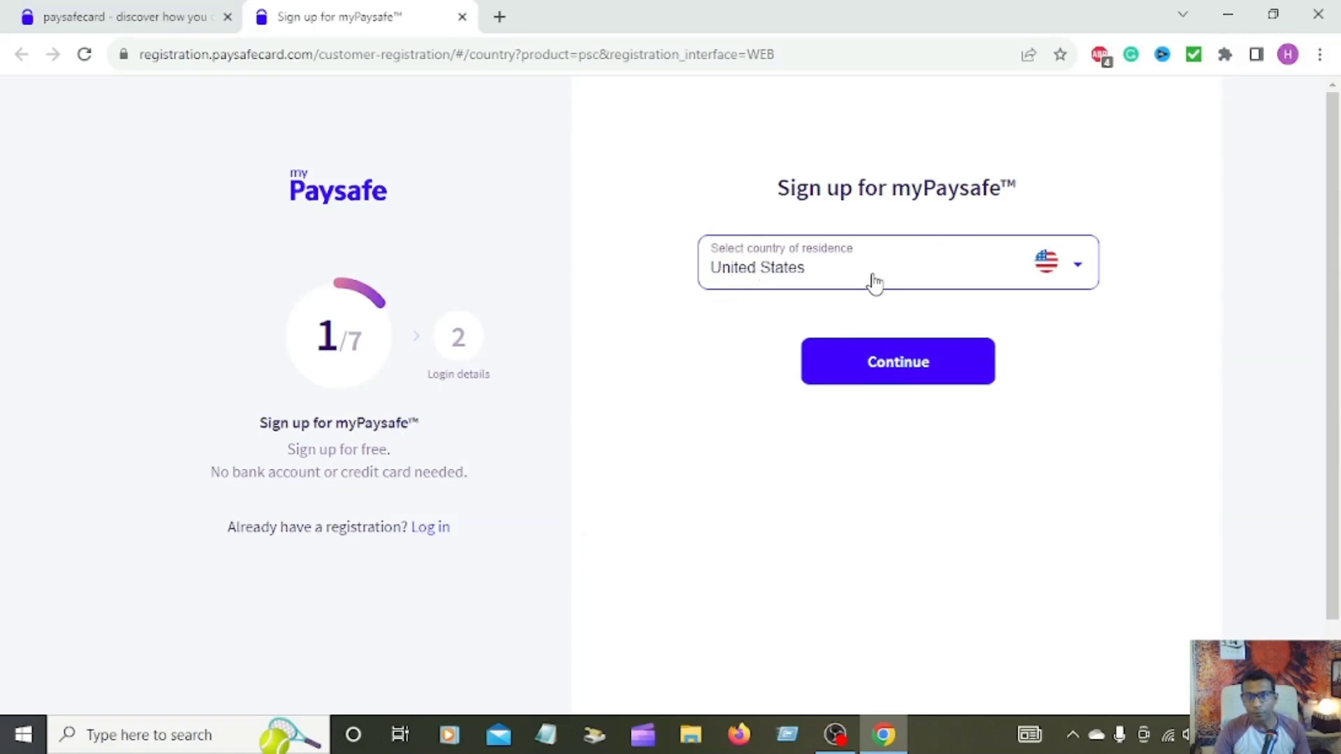
{"action": "left_click", "coordinate": [933, 280]}
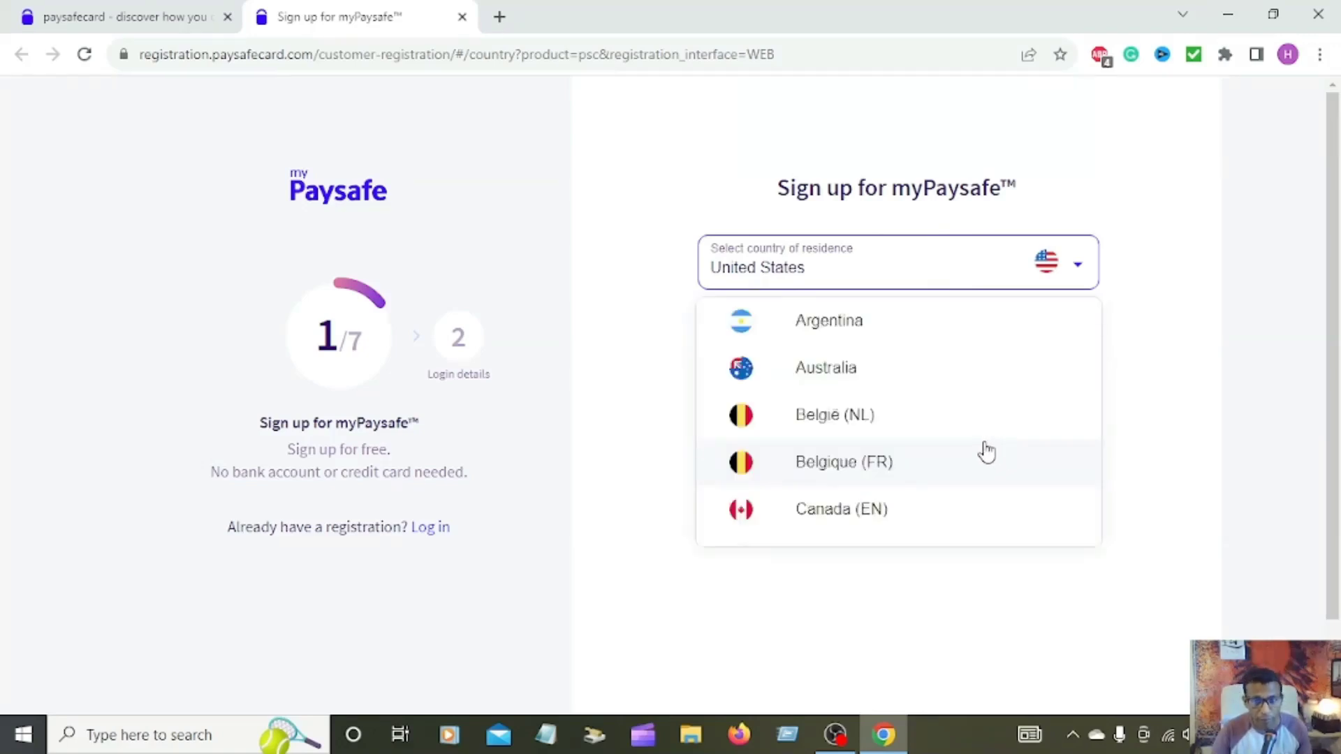
{"action": "scroll", "coordinate": [874, 449], "scroll_direction": "down", "scroll_amount": 4}
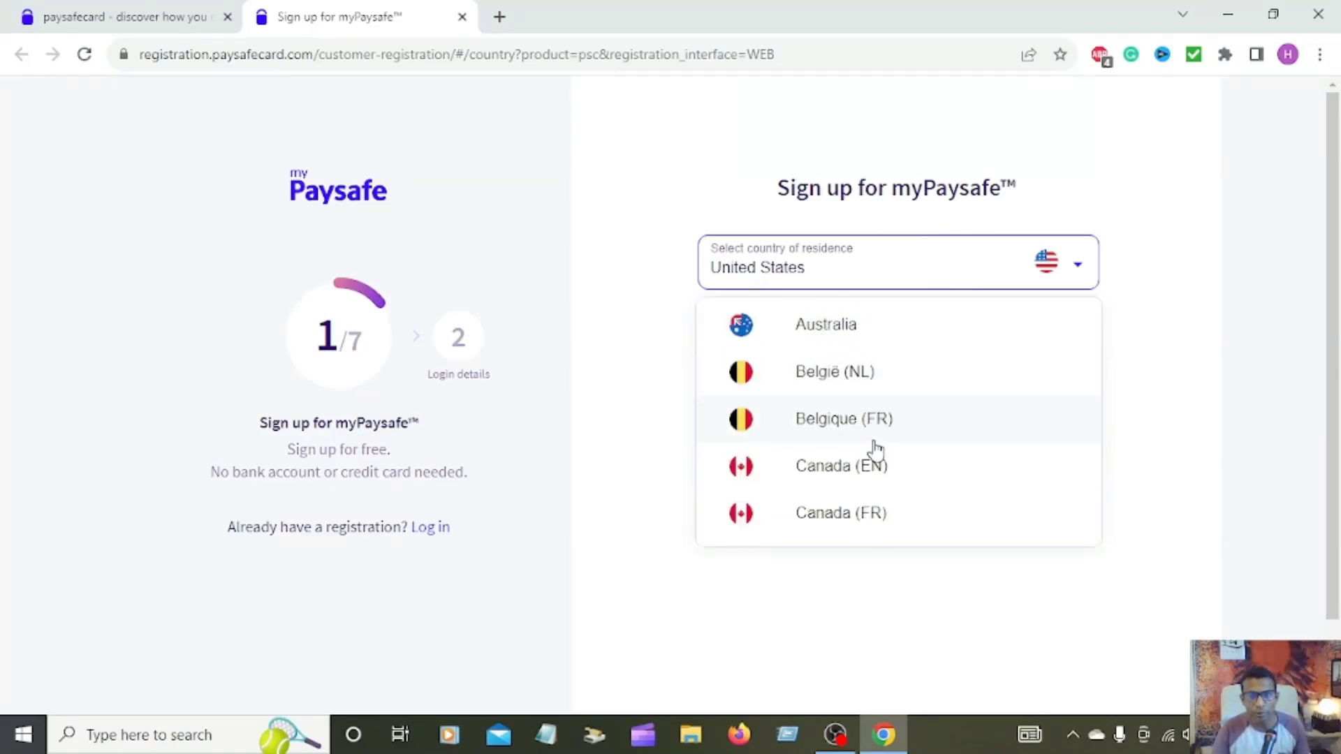
{"action": "scroll", "coordinate": [869, 433], "scroll_direction": "down", "scroll_amount": 3}
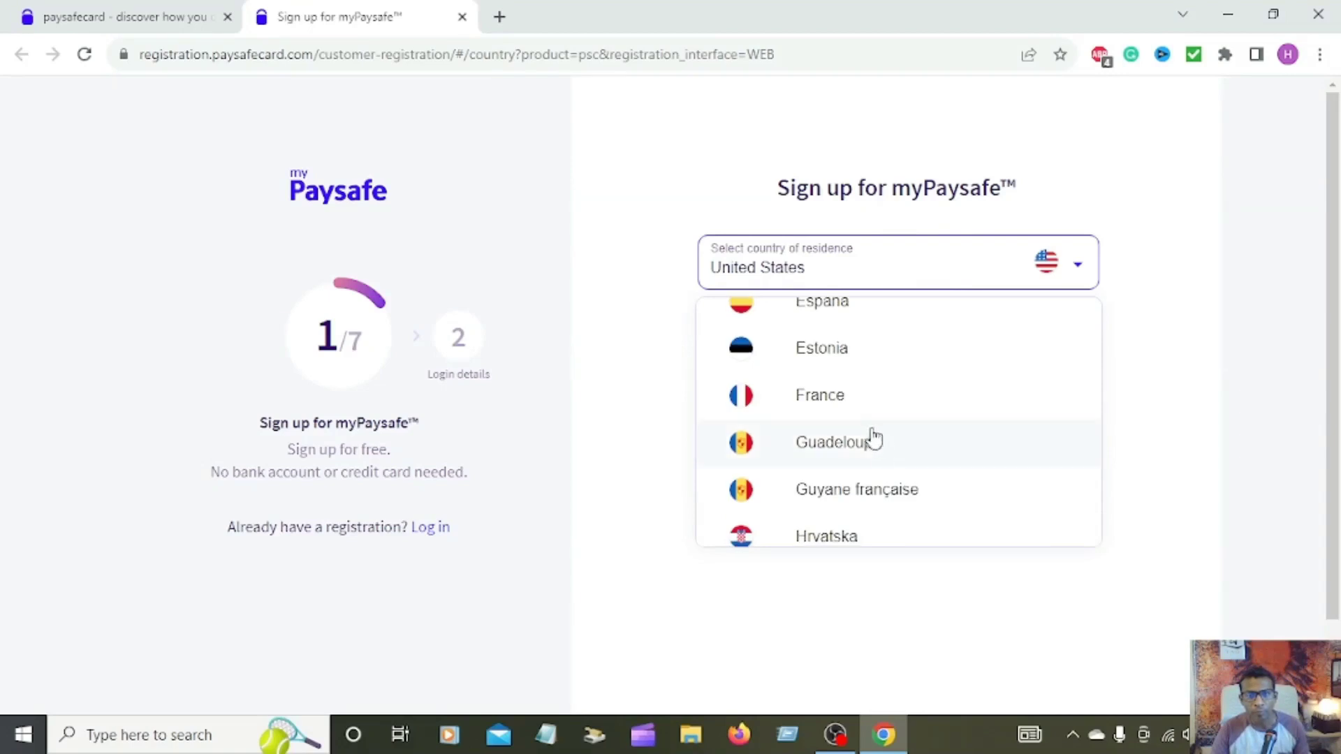
{"action": "scroll", "coordinate": [893, 452], "scroll_direction": "down", "scroll_amount": 3}
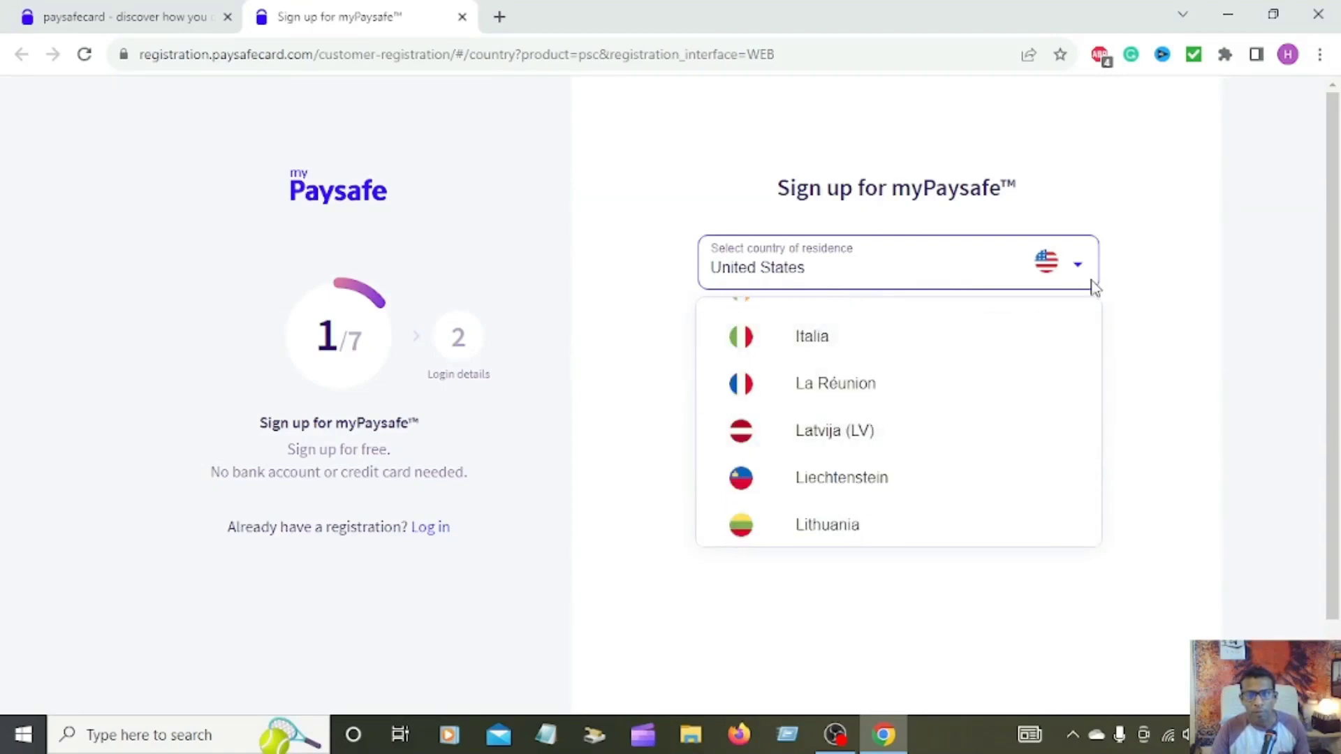
{"action": "left_click", "coordinate": [1128, 207]}
{"action": "left_click", "coordinate": [915, 383]}
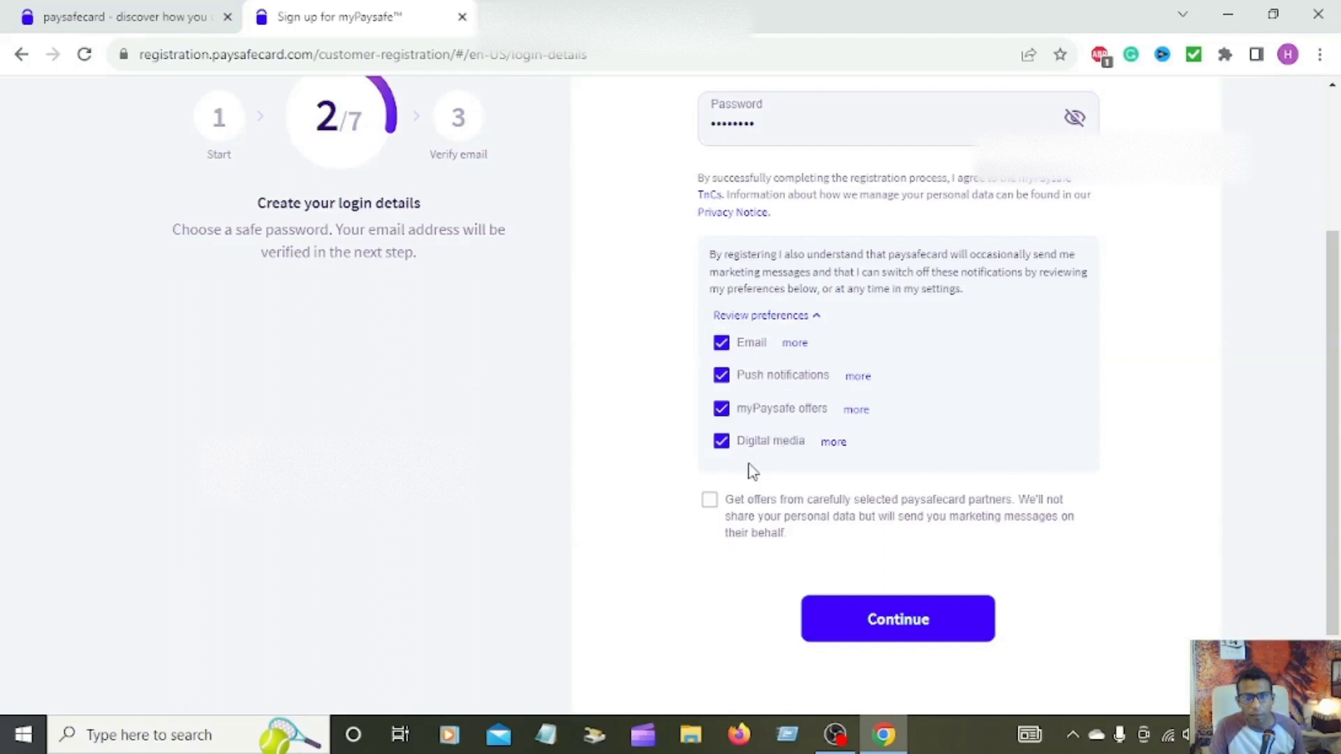
Step: Opt out of digital media and myPaysafe offers, opt in to partner offers, and submit the login details
{"action": "left_click", "coordinate": [721, 440]}
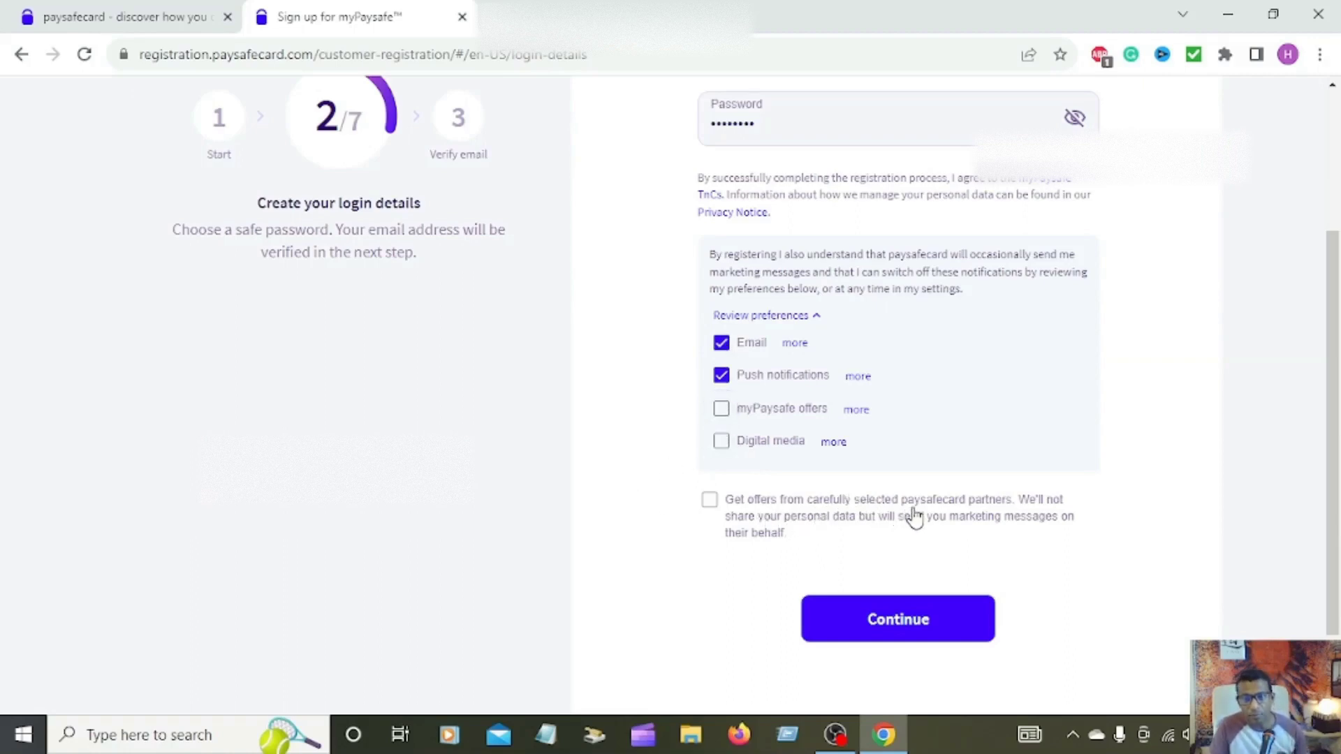
{"action": "left_click", "coordinate": [711, 503]}
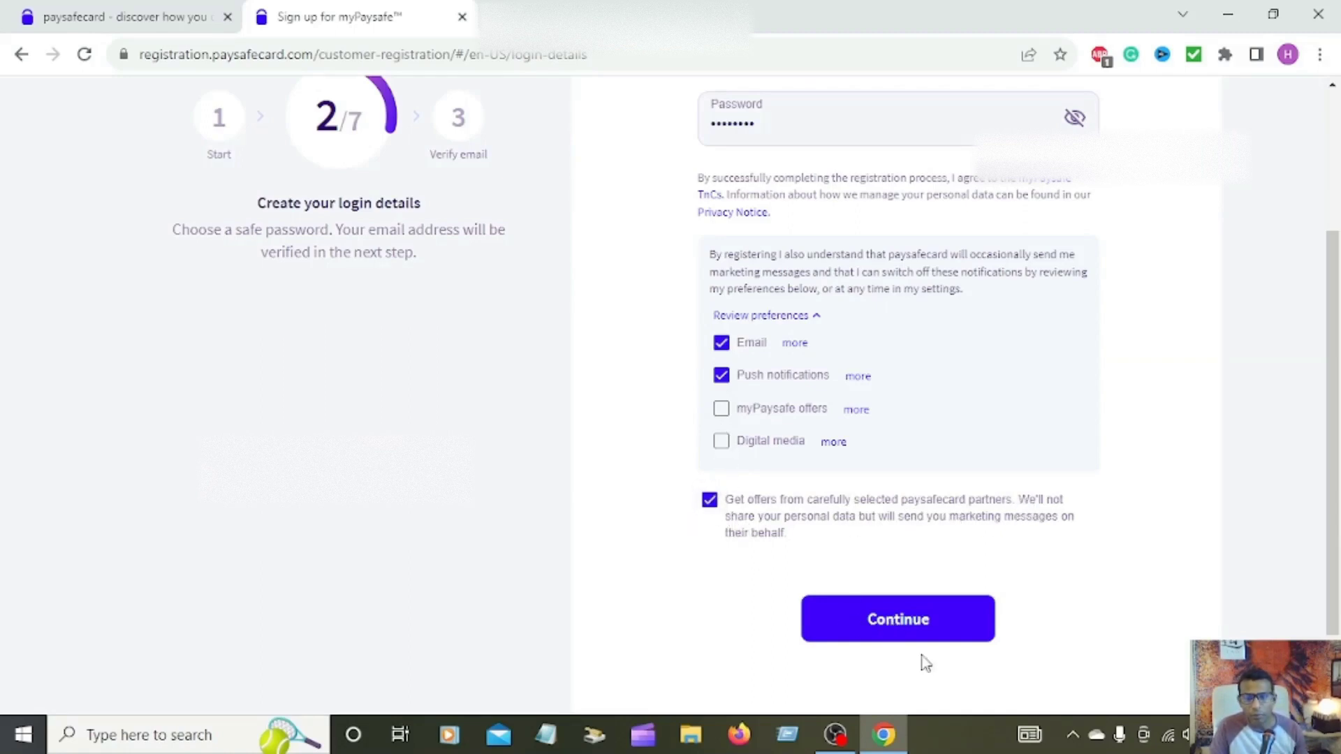
{"action": "left_click", "coordinate": [923, 631]}
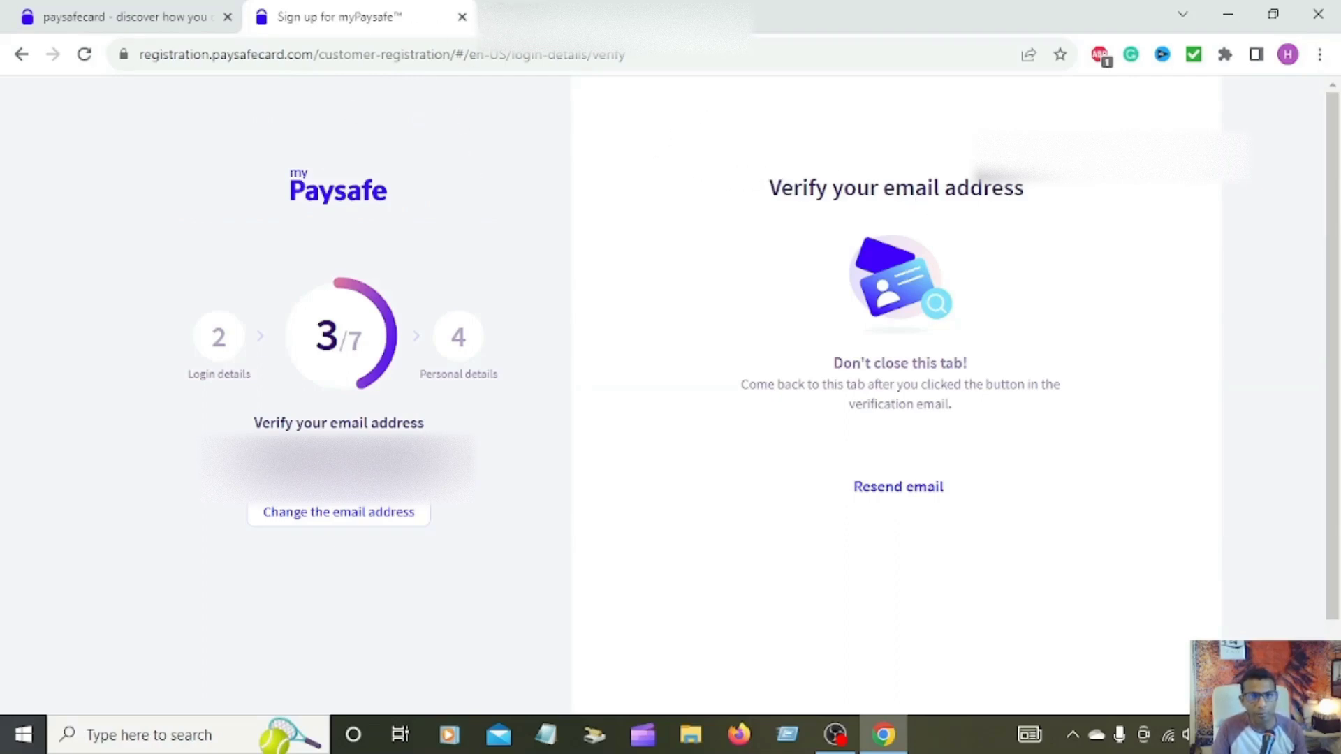
Step: Confirm the e-mail address from the paysafecard message in Yahoo Mail, close the verification page and return to the sign-up
{"action": "key", "text": "ctrl+t"}
{"action": "left_click", "coordinate": [545, 394]}
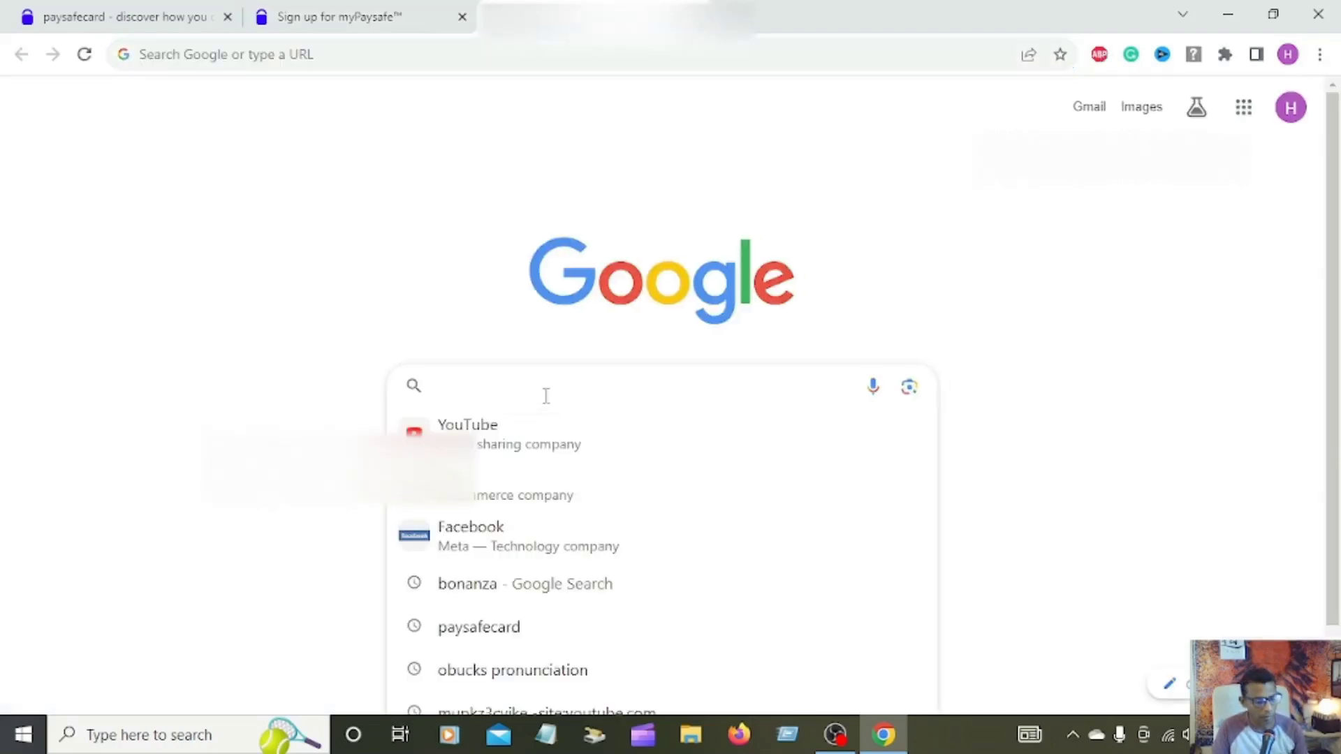
{"action": "type", "text": "e"}
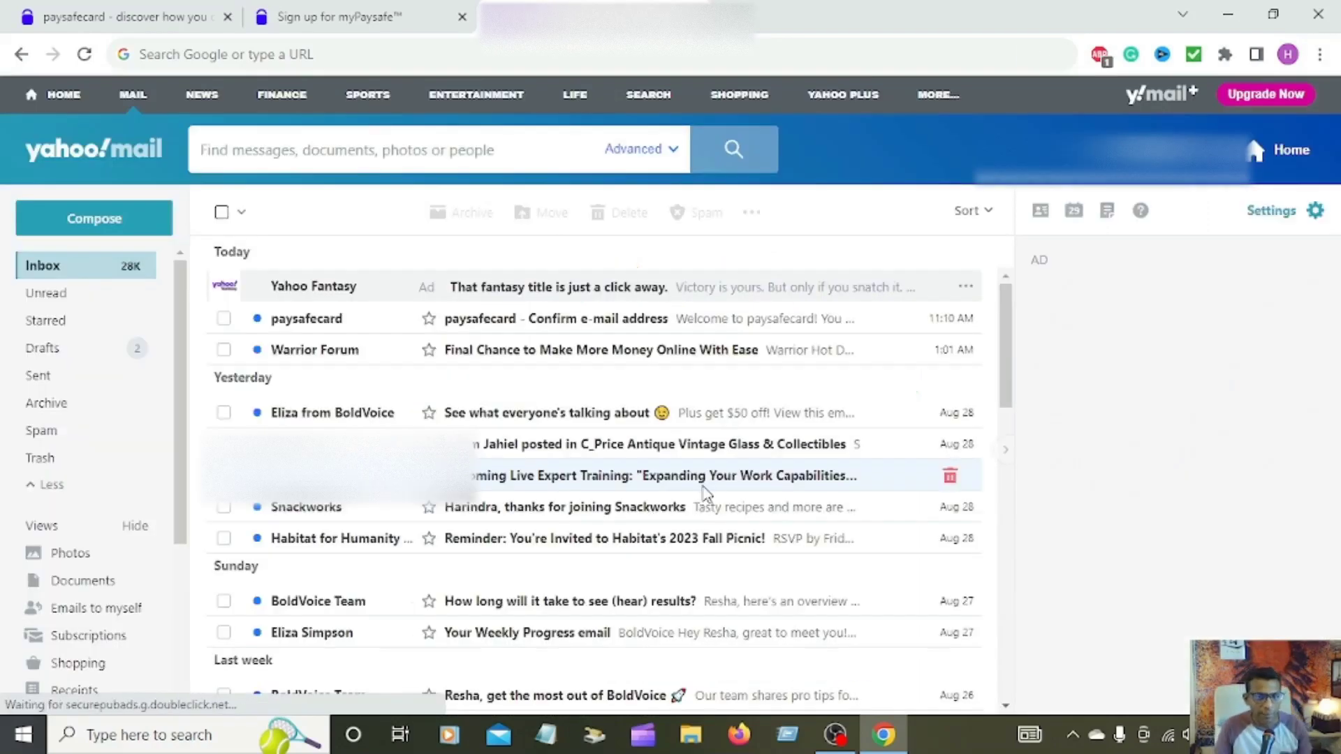
{"action": "left_click", "coordinate": [635, 328]}
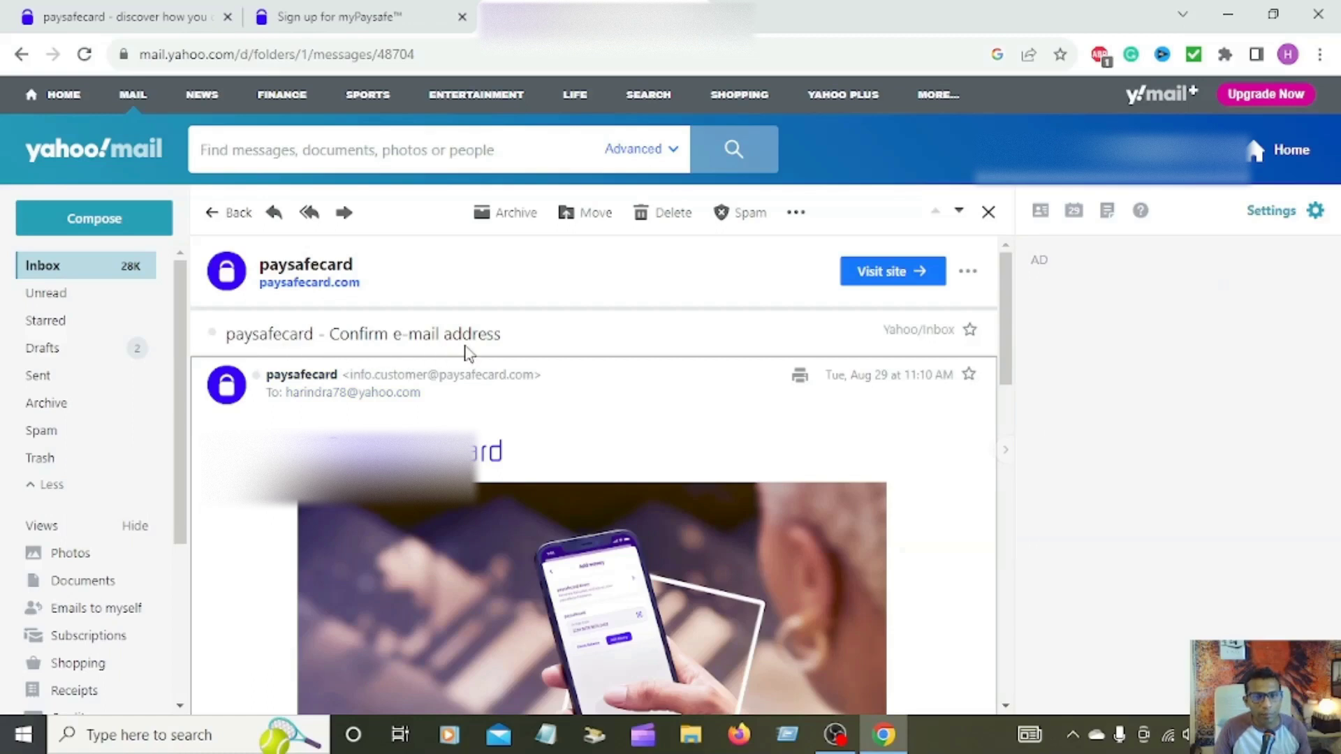
{"action": "scroll", "coordinate": [506, 440], "scroll_direction": "down", "scroll_amount": 5}
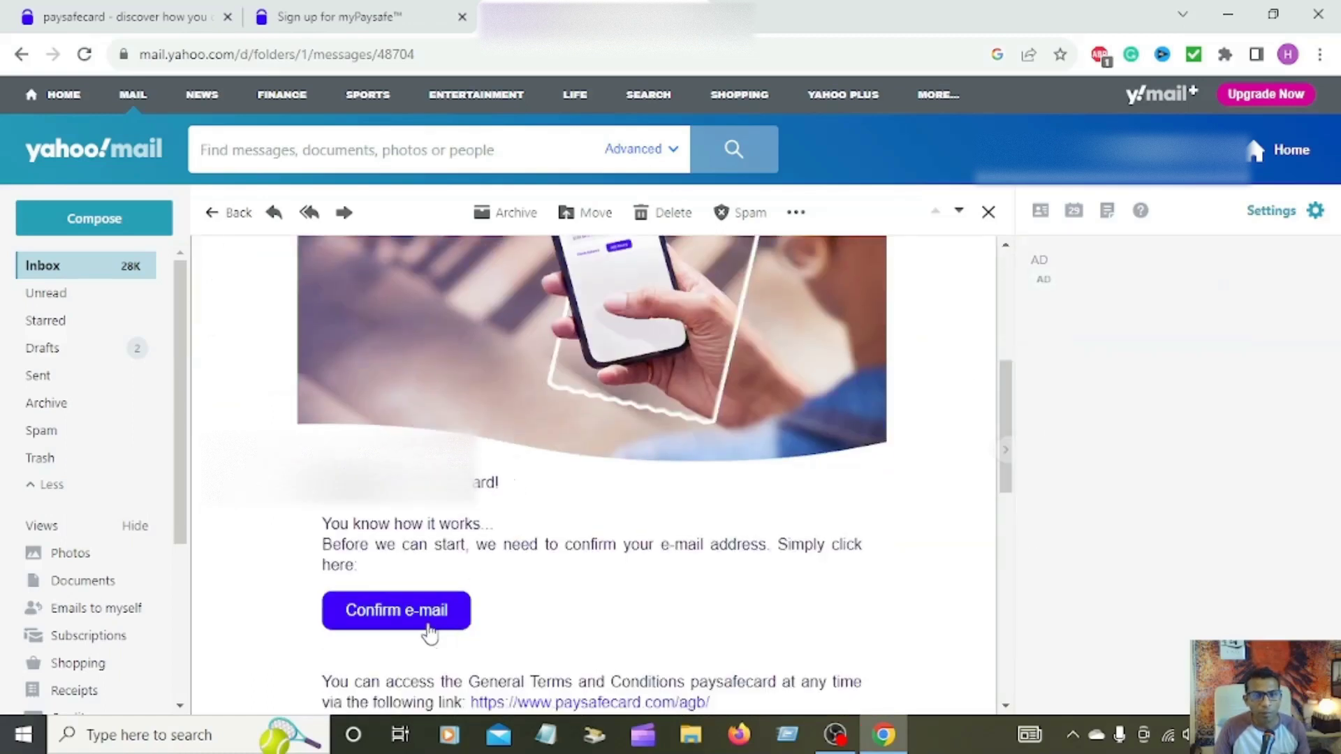
{"action": "left_click", "coordinate": [428, 628]}
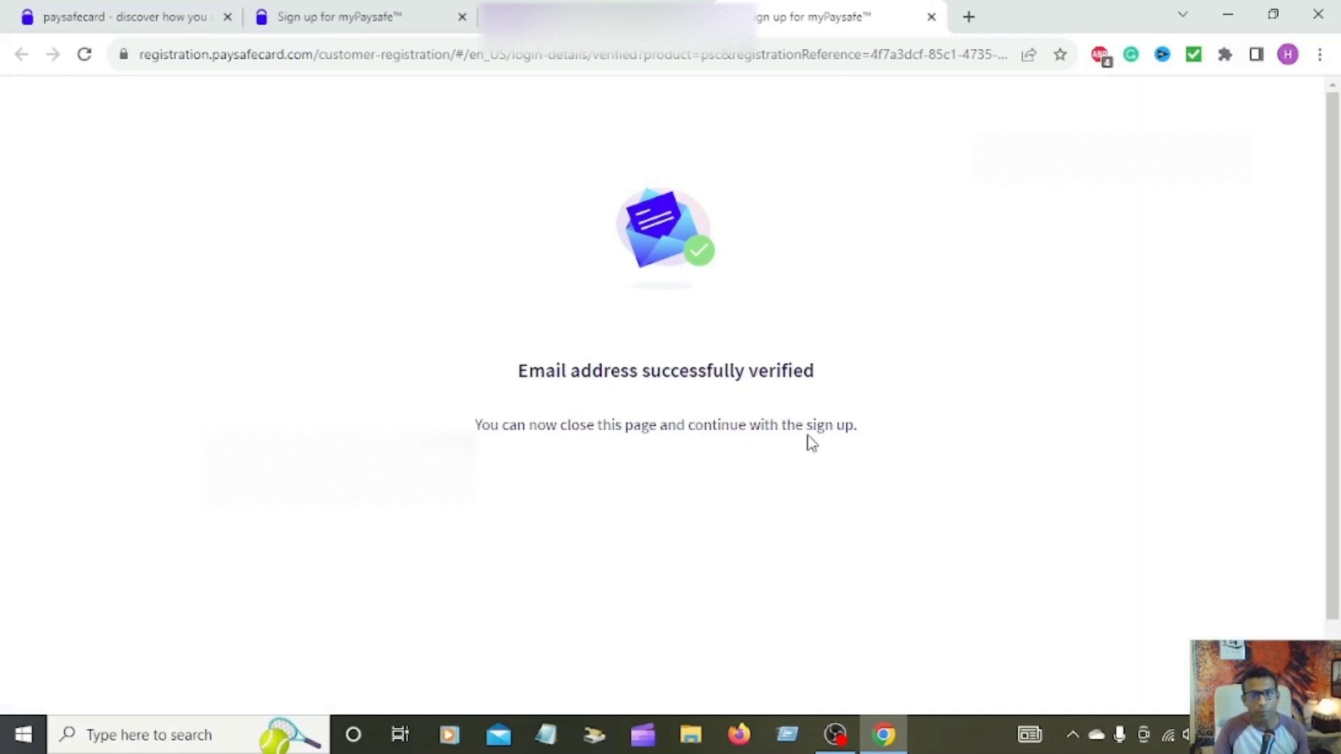
{"action": "left_click", "coordinate": [932, 17]}
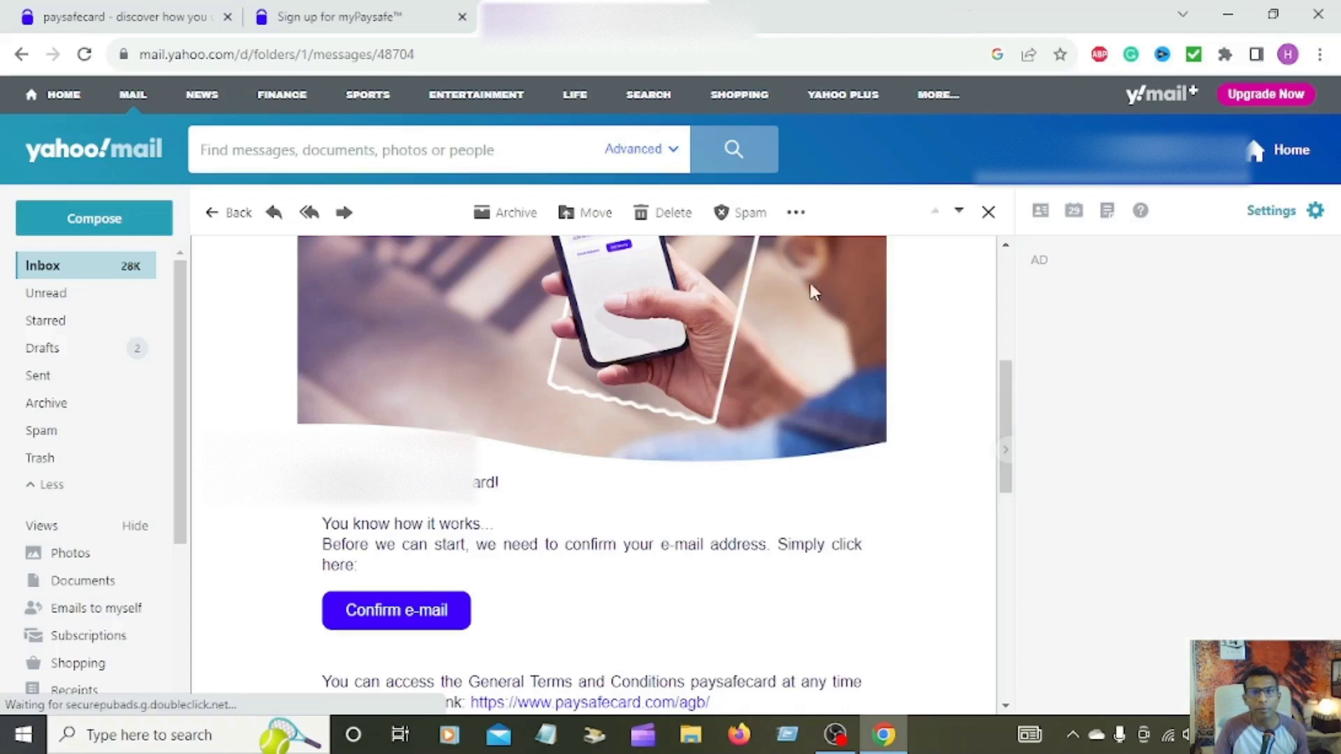
{"action": "left_click", "coordinate": [364, 17]}
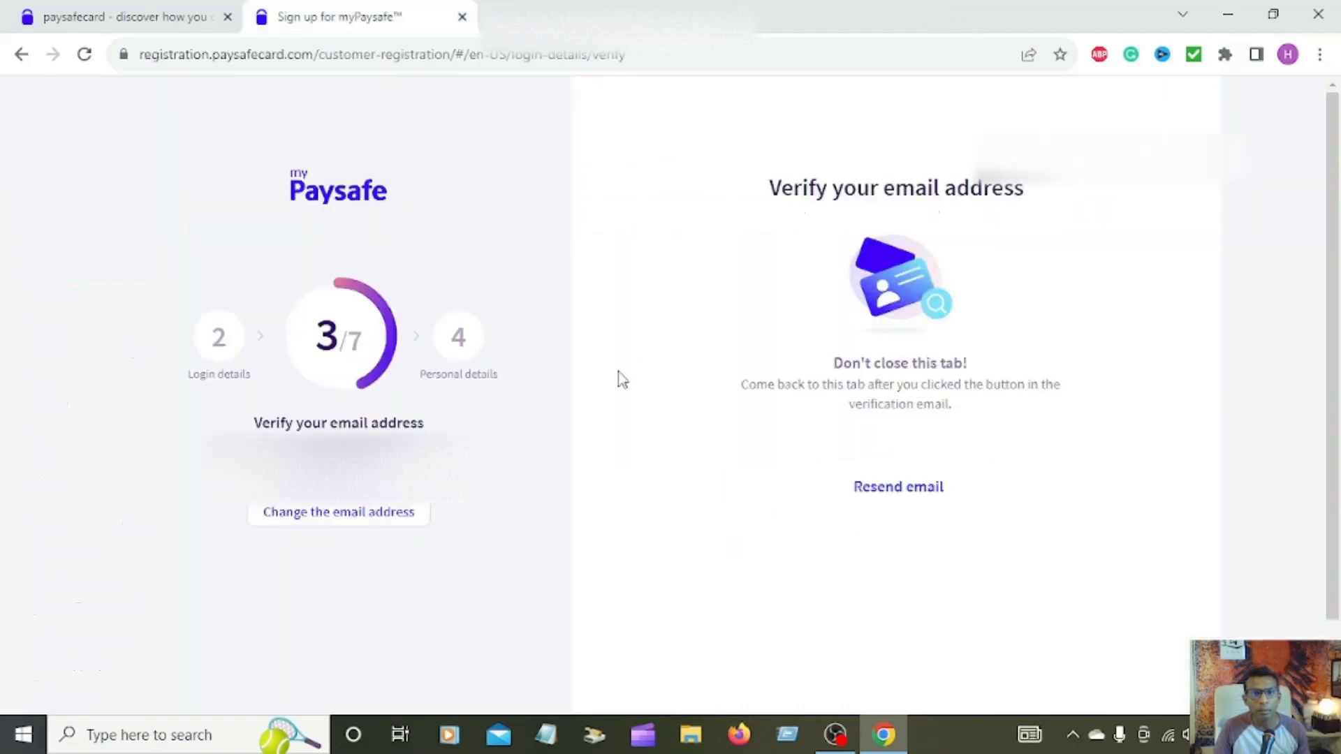
Step: Continue the sign-up past e-mail verification and select the mobile number field
{"action": "left_click", "coordinate": [932, 455]}
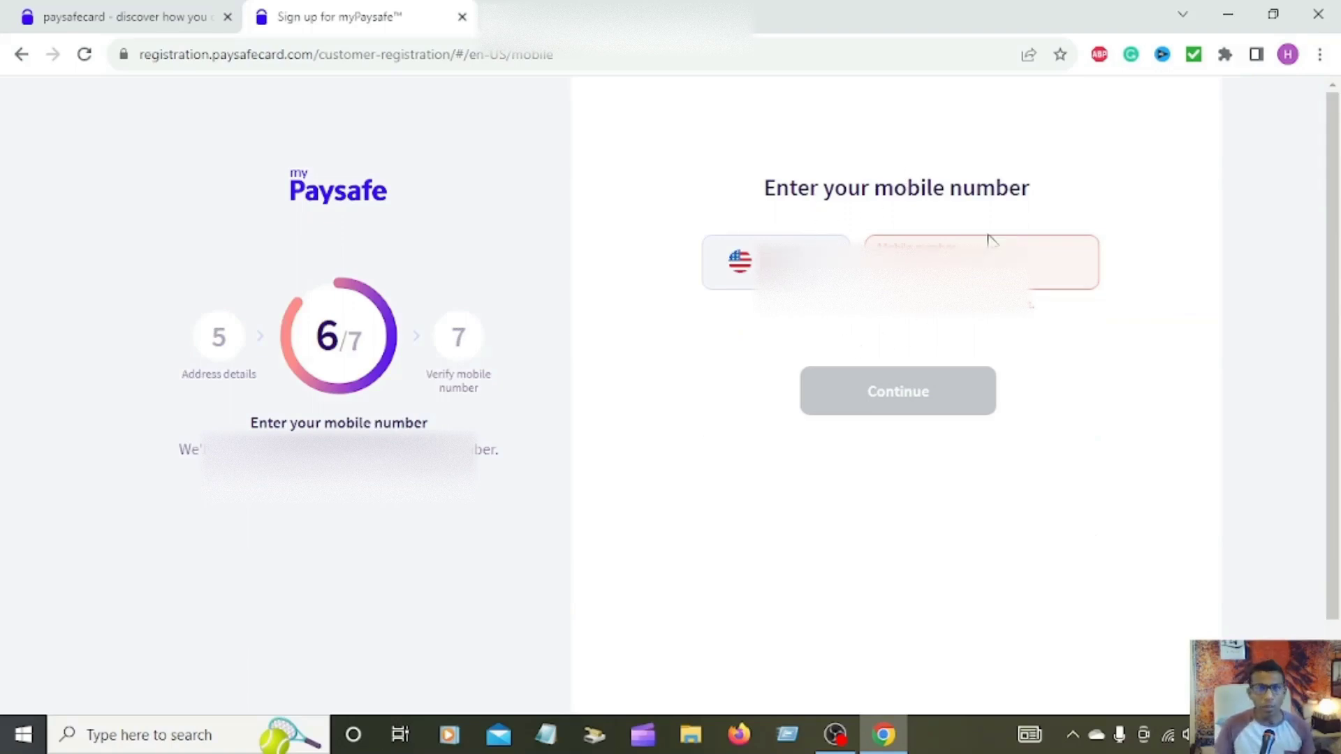
{"action": "left_click", "coordinate": [930, 272]}
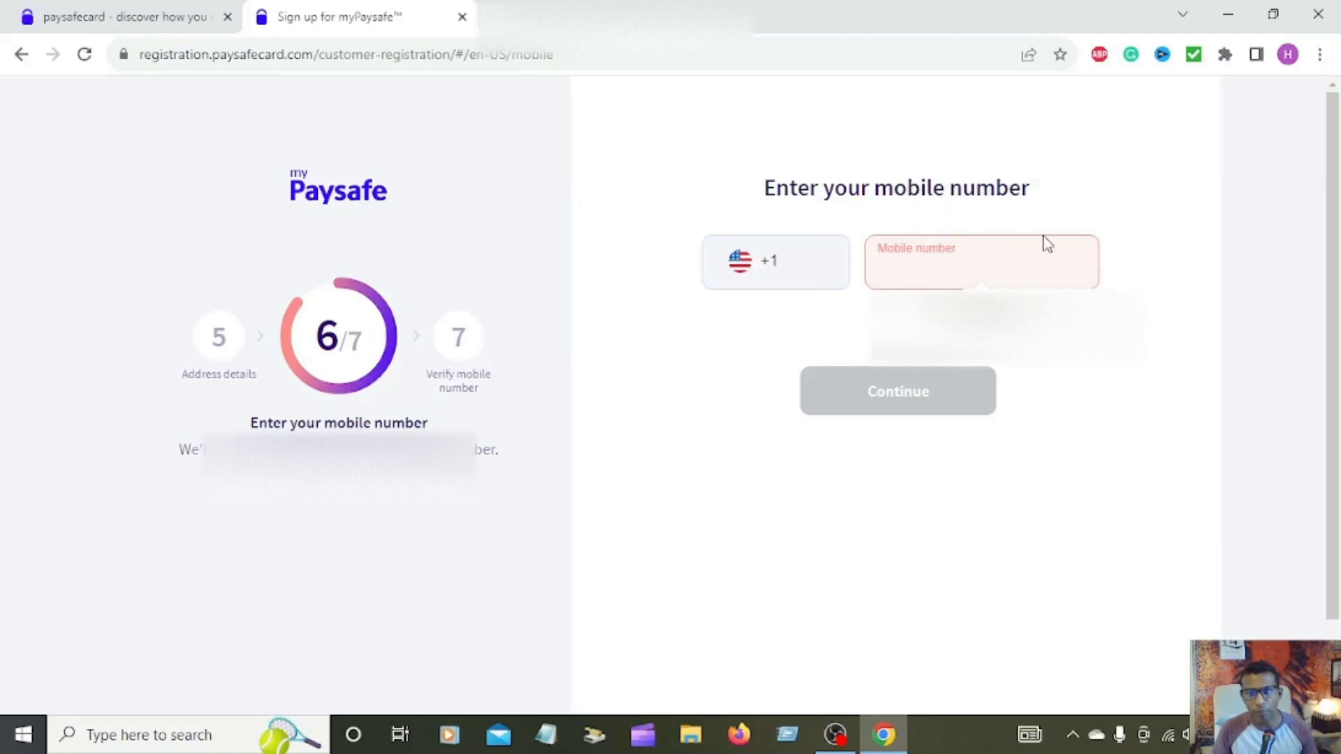
{"action": "left_click", "coordinate": [1083, 179]}
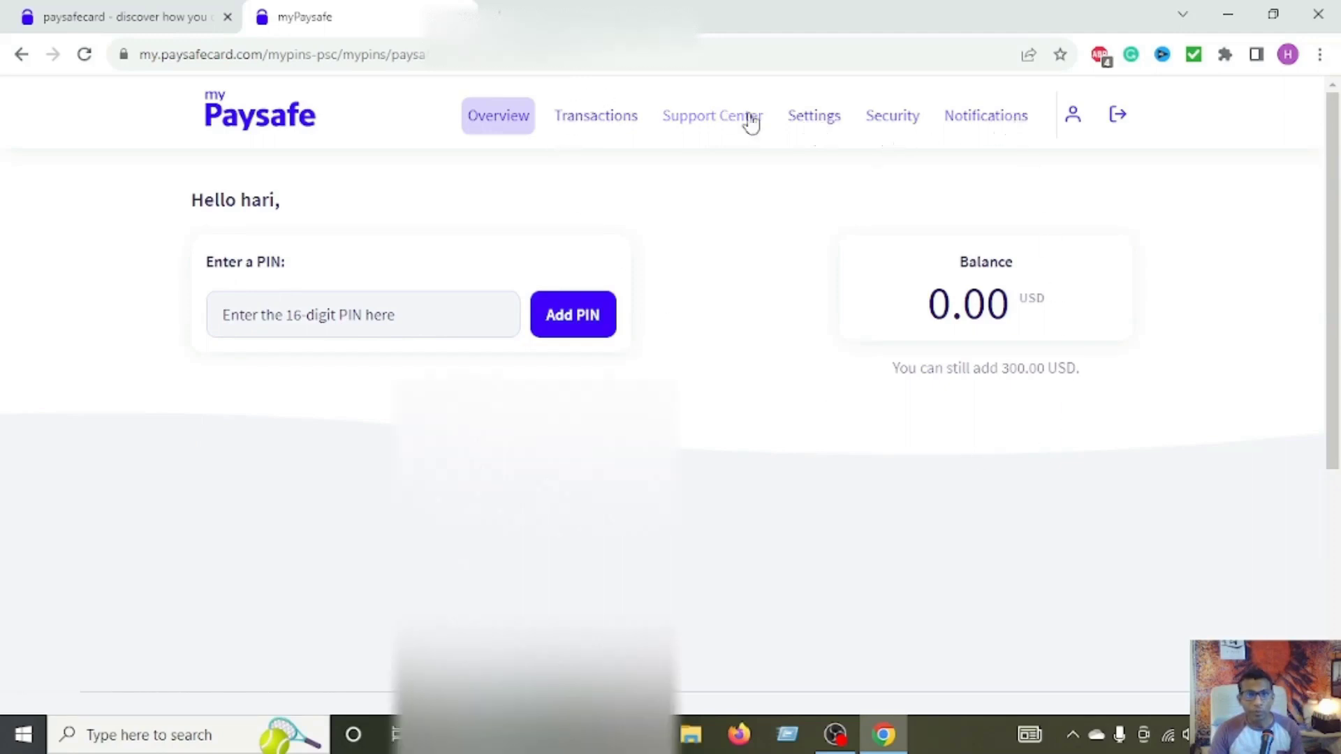
Step: Open the myPaysafe account settings and look through the editable entries down the page
{"action": "left_click", "coordinate": [833, 130]}
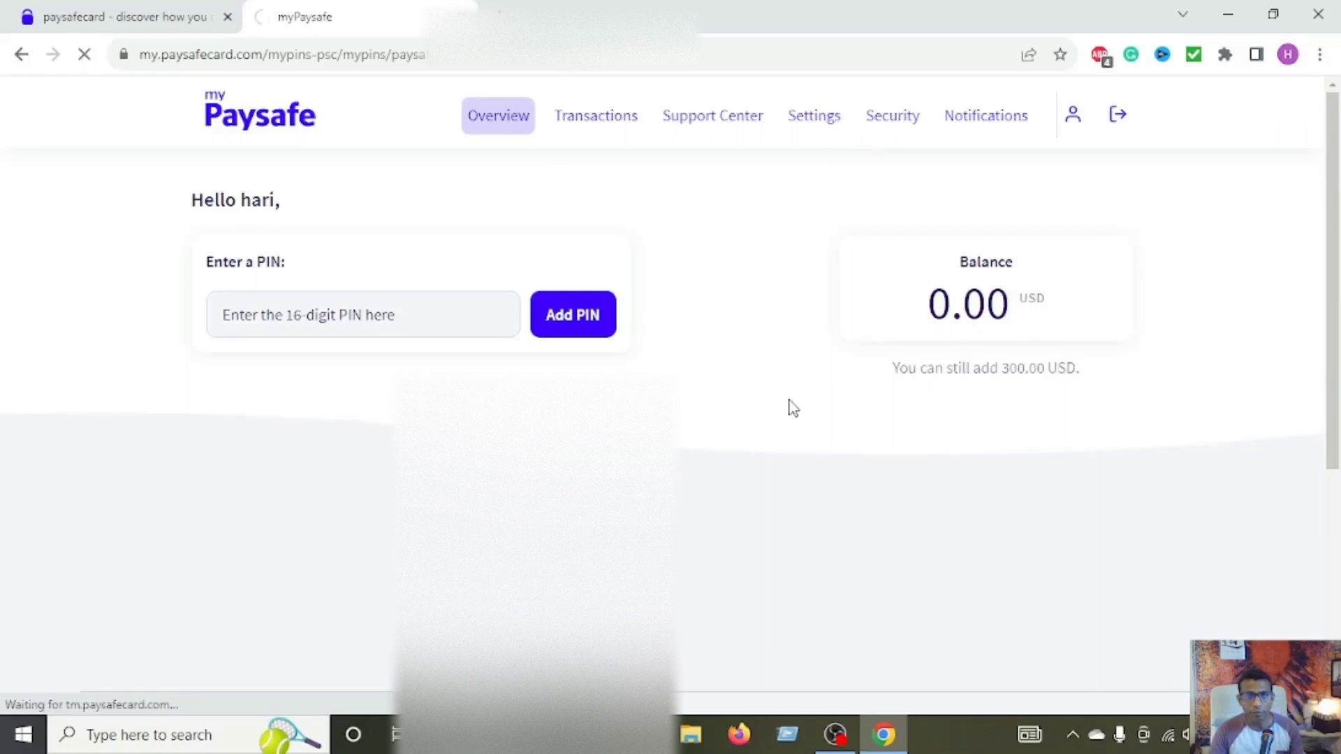
{"action": "scroll", "coordinate": [778, 339], "scroll_direction": "down", "scroll_amount": 5}
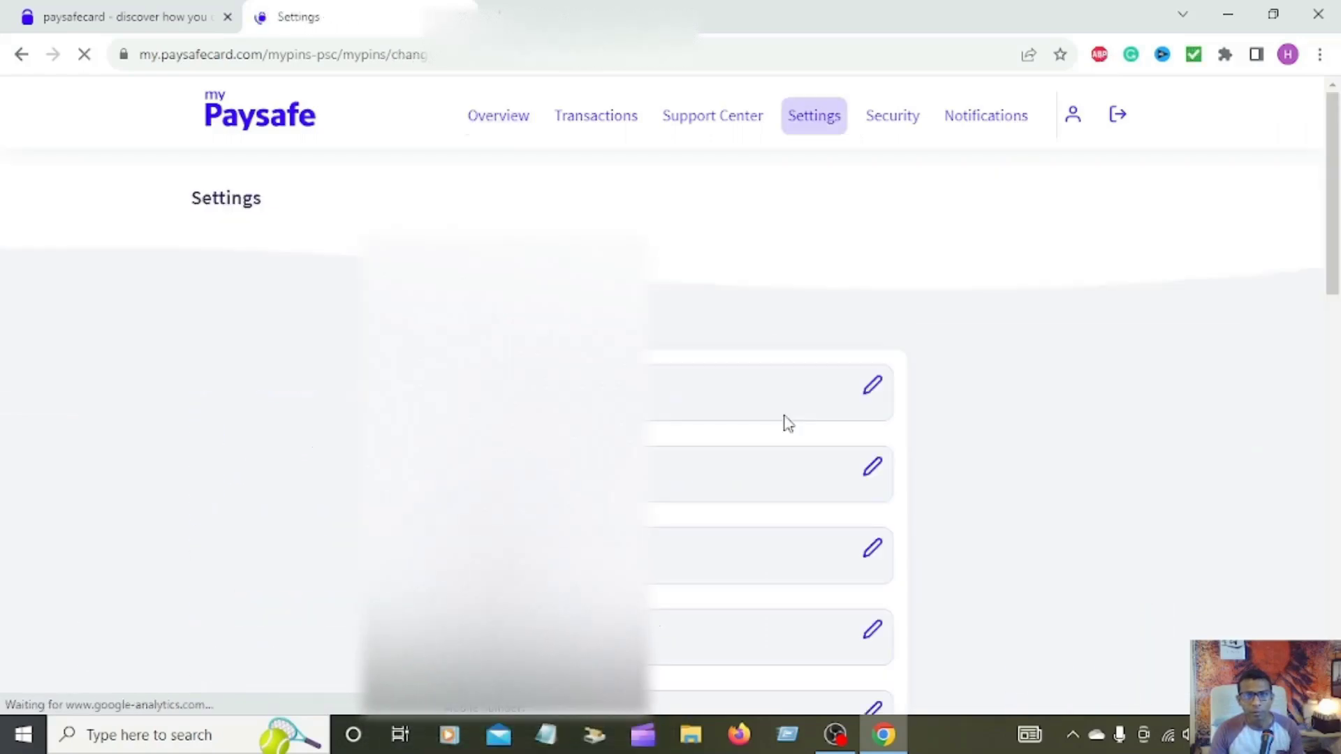
{"action": "scroll", "coordinate": [784, 415], "scroll_direction": "down", "scroll_amount": 6}
{"action": "scroll", "coordinate": [787, 419], "scroll_direction": "down", "scroll_amount": 7}
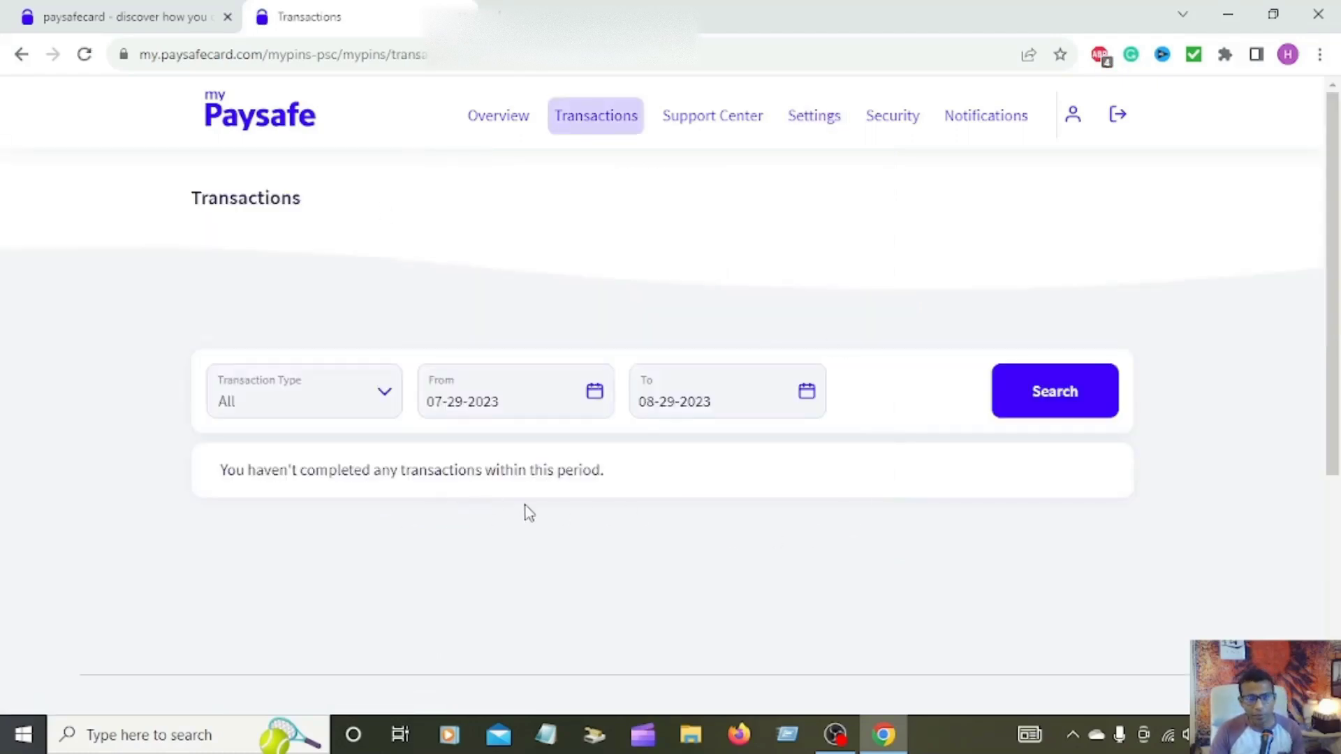
Step: View the available transaction type filter options on the Transactions page
{"action": "left_click", "coordinate": [386, 404]}
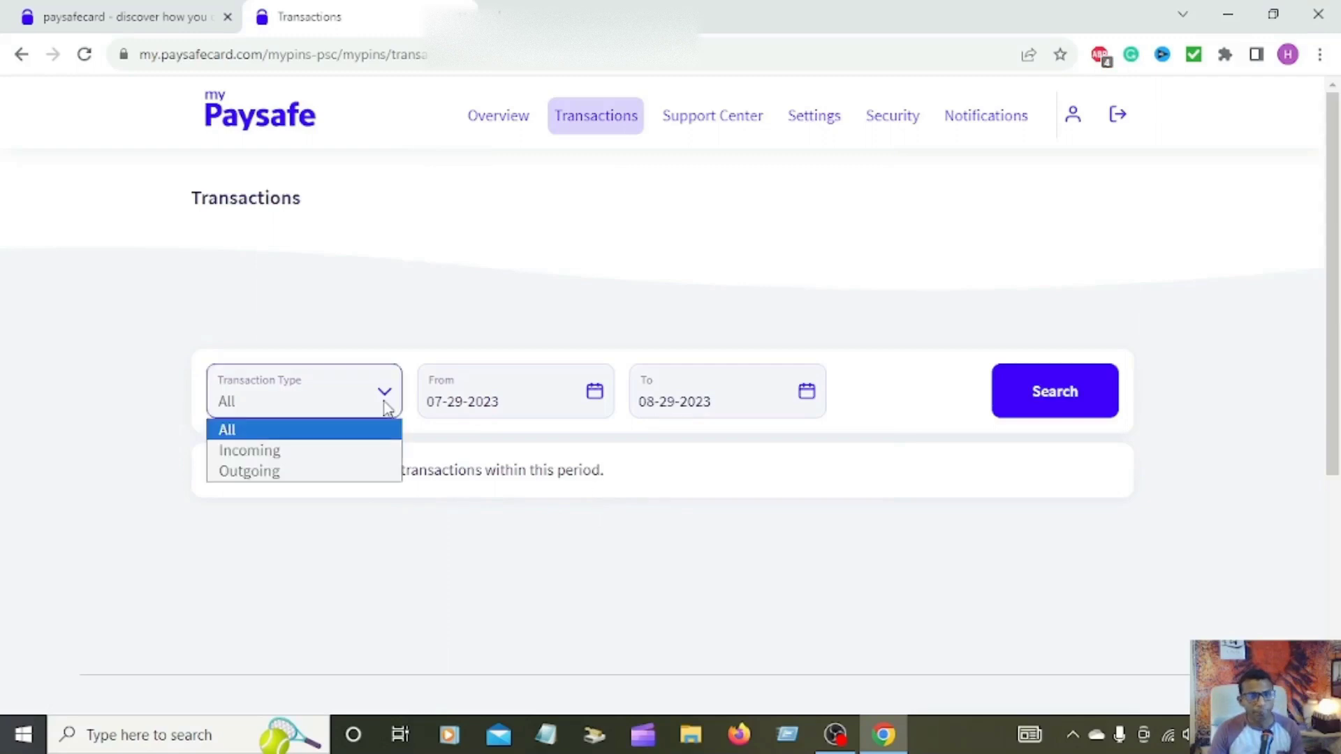
{"action": "left_click", "coordinate": [626, 248]}
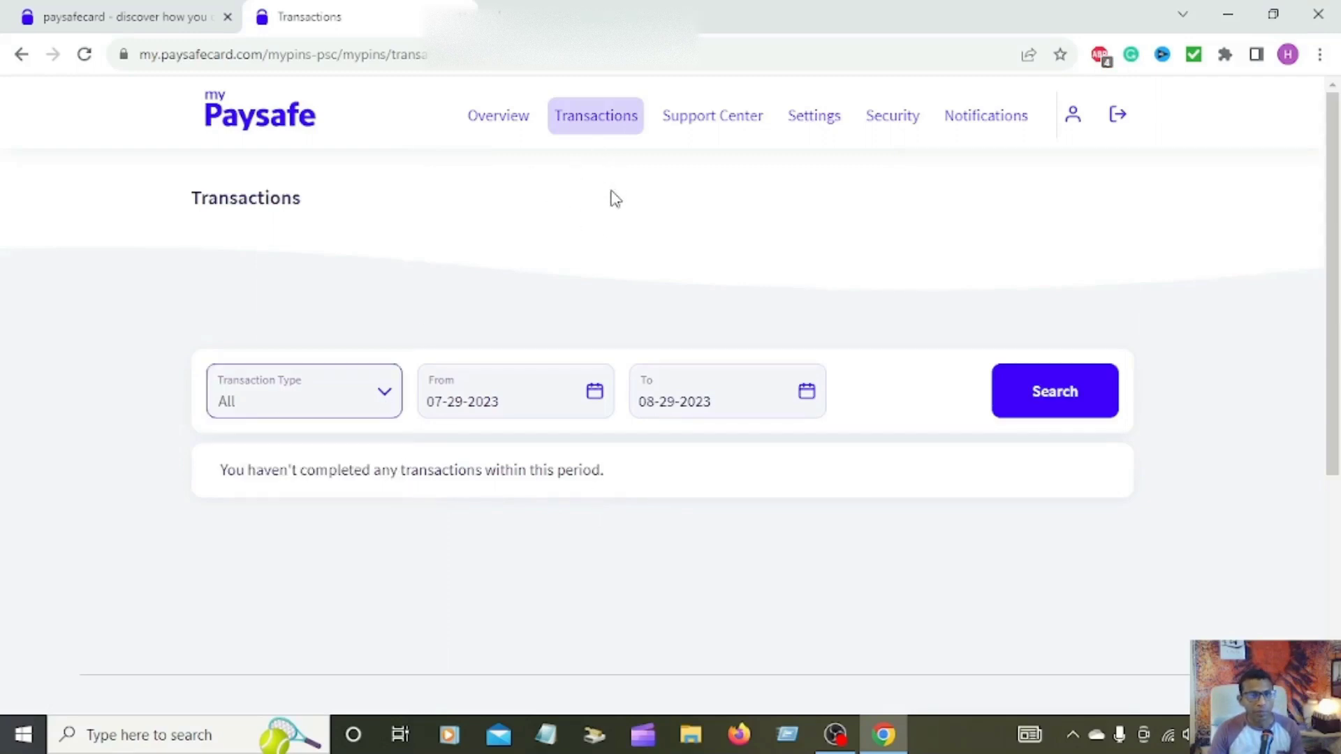
{"action": "left_click", "coordinate": [385, 400]}
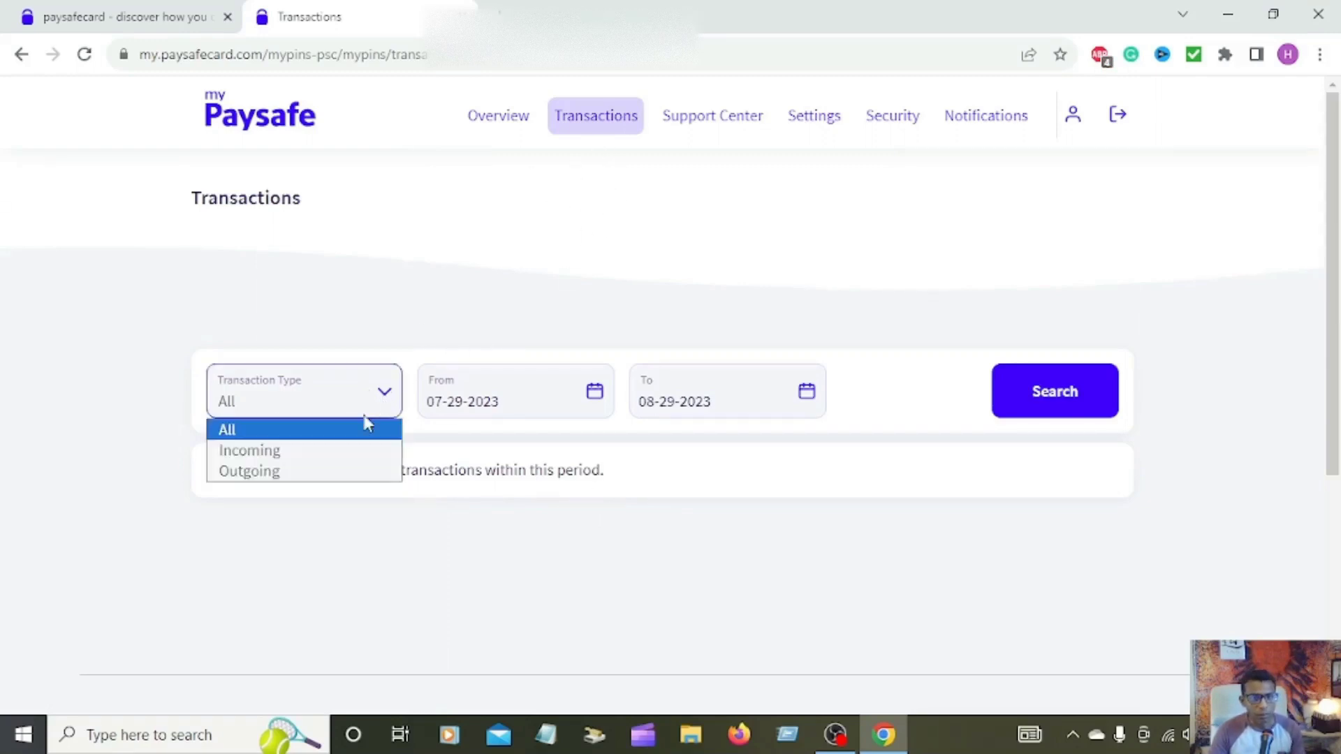